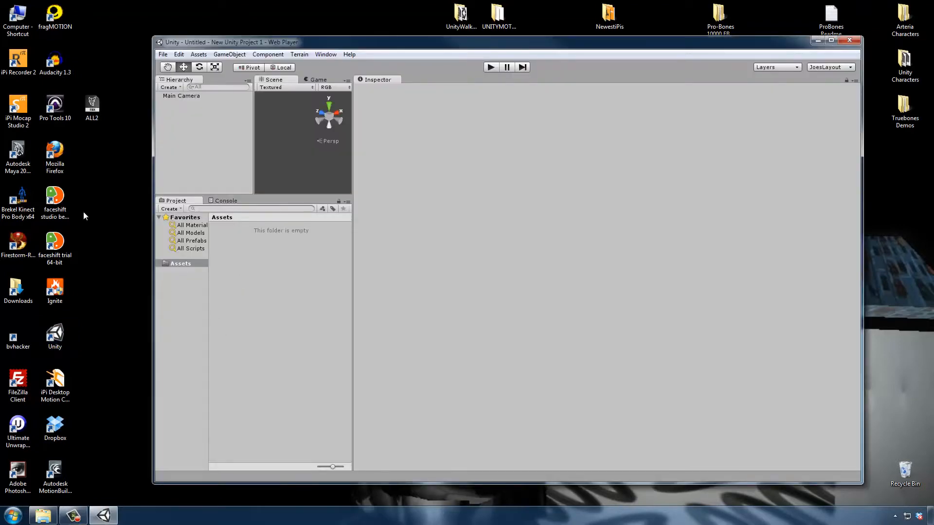
Import the ALL2 FBX file from the desktop into the project's Assets and inspect the avatar and clips it contains.
click(91, 123)
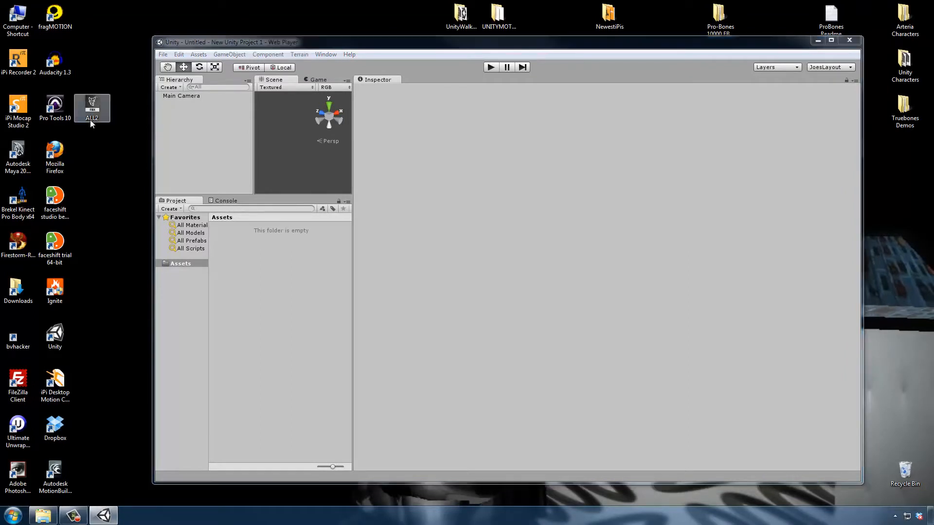
drag(90, 123, 246, 265)
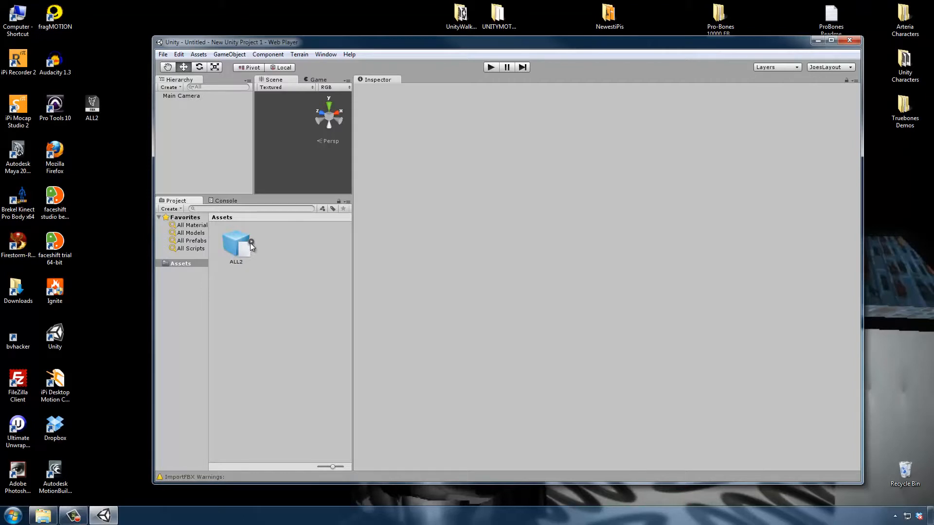
click(251, 242)
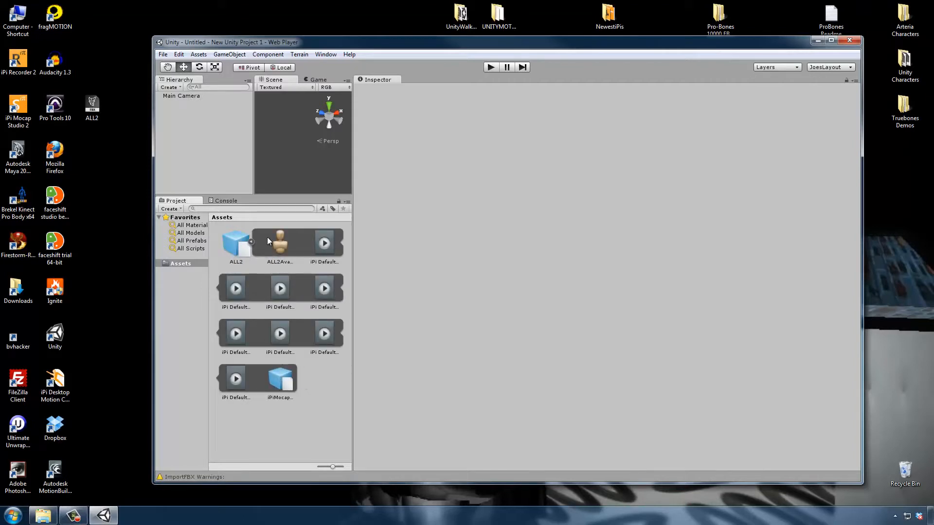
click(251, 242)
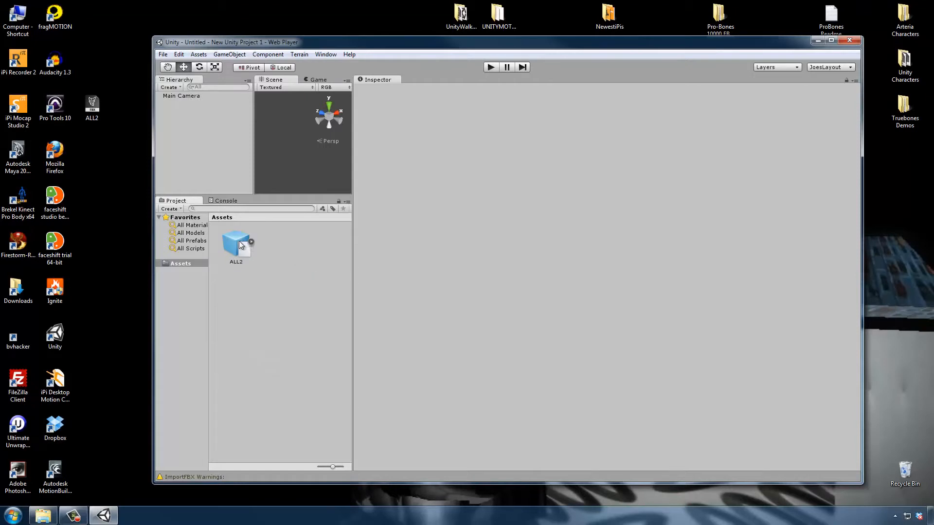
Set the rig of the ALL2 asset to the Humanoid animation type and apply the import settings.
click(237, 241)
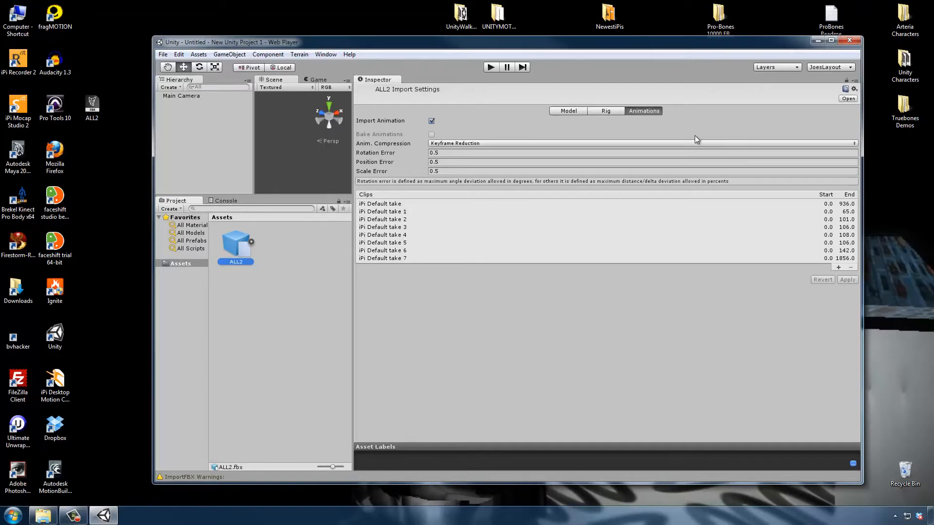
click(611, 111)
click(468, 135)
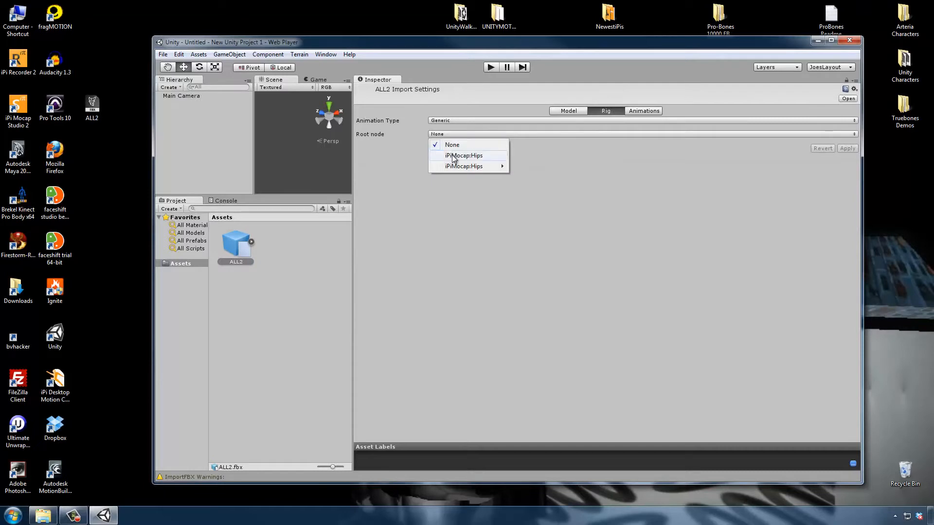
click(455, 156)
click(457, 119)
click(455, 161)
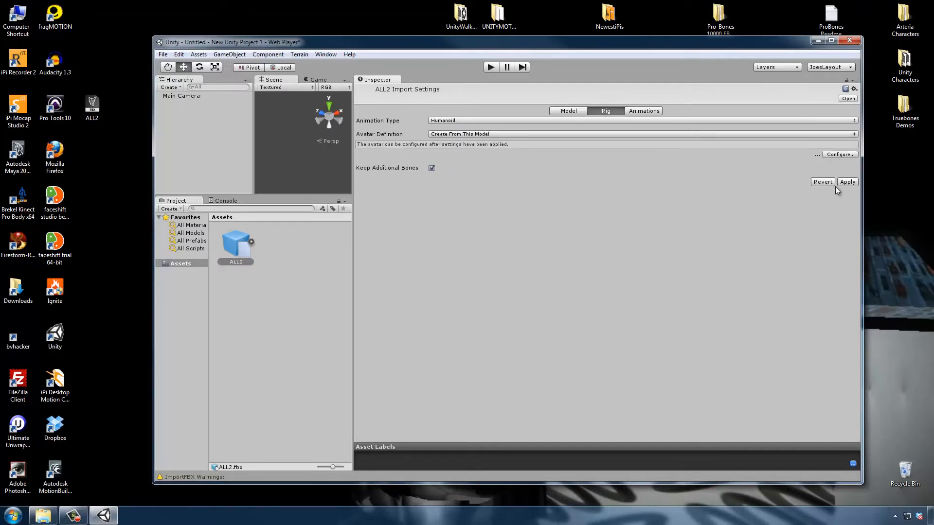
click(640, 111)
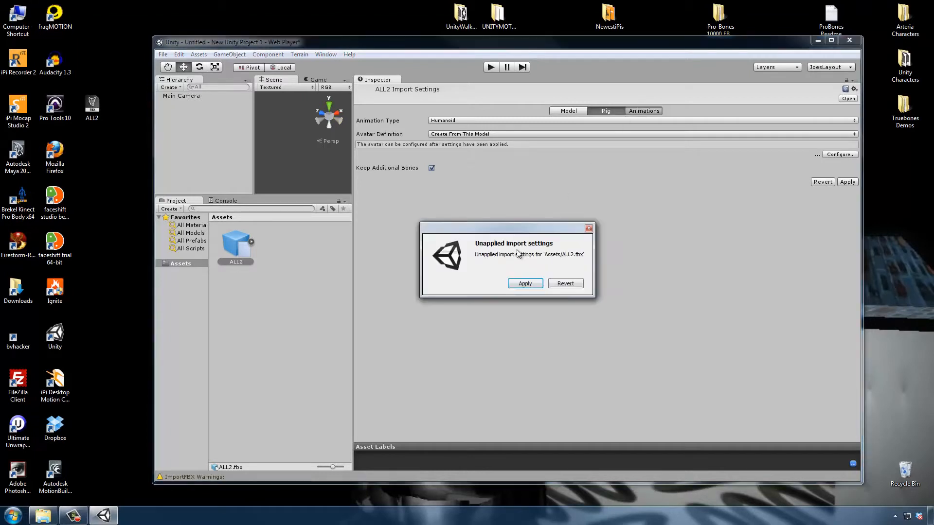
click(519, 284)
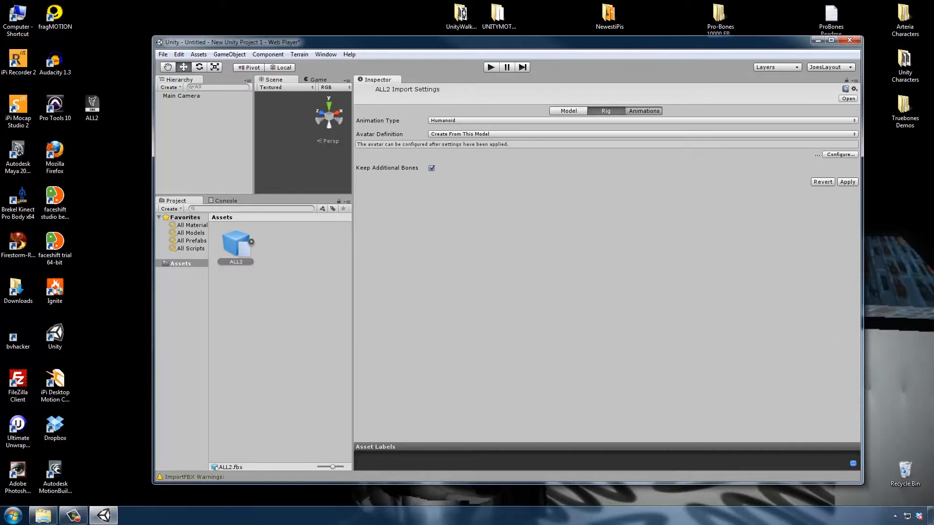
Import the zombie_hires FBX from the Avatarz folder into the project's Assets.
drag(933, 111, 728, 113)
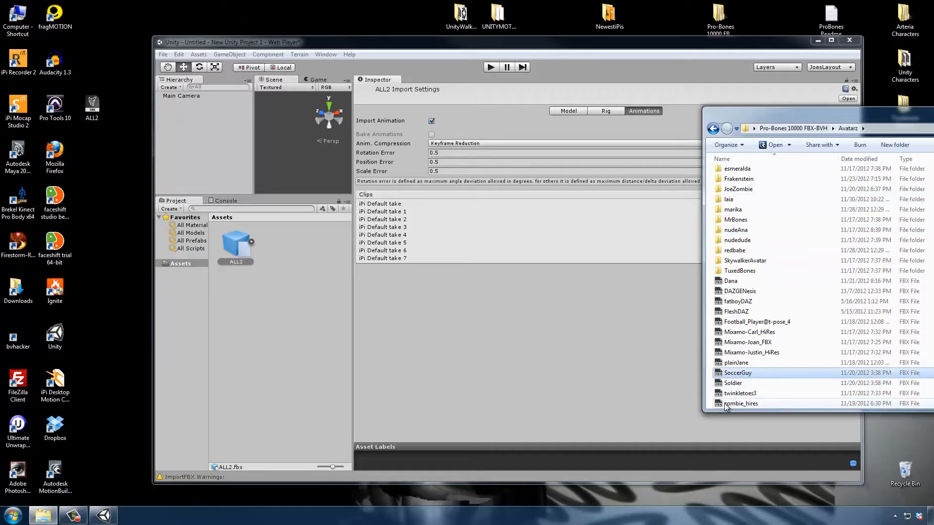
drag(740, 404, 246, 318)
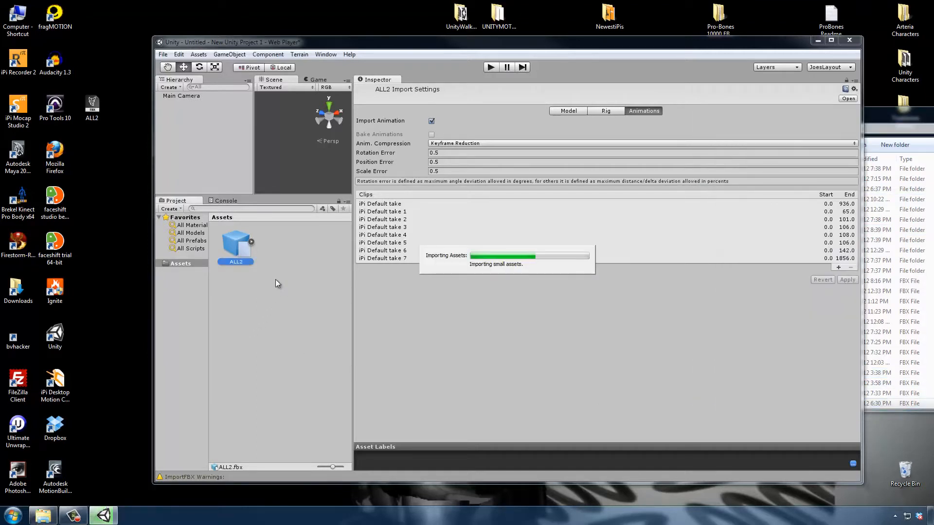
drag(905, 115, 933, 116)
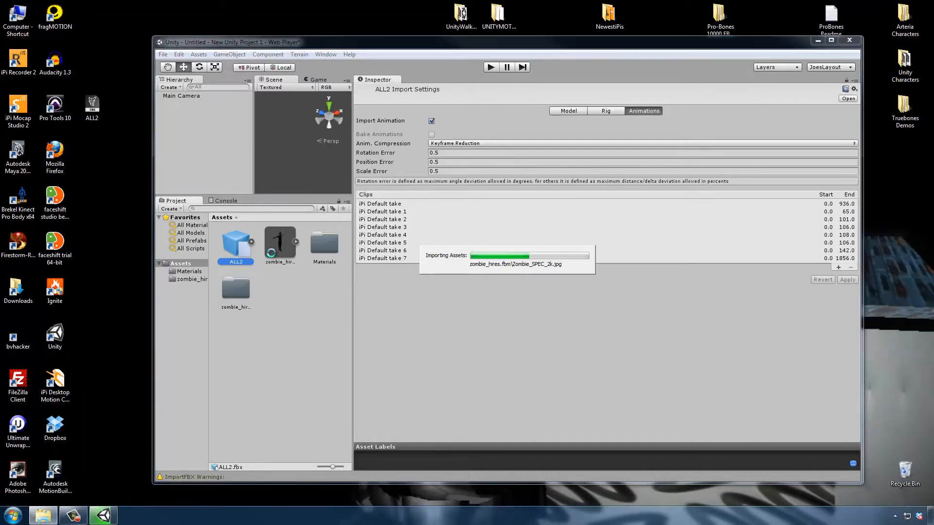
Set the rig of the zombie_hires model to the Humanoid animation type and apply its import settings.
click(273, 253)
click(606, 110)
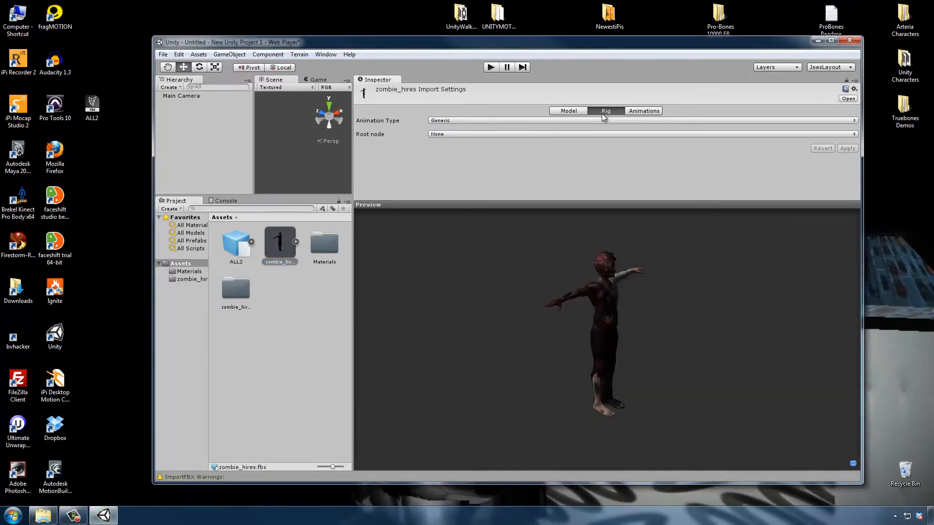
click(514, 133)
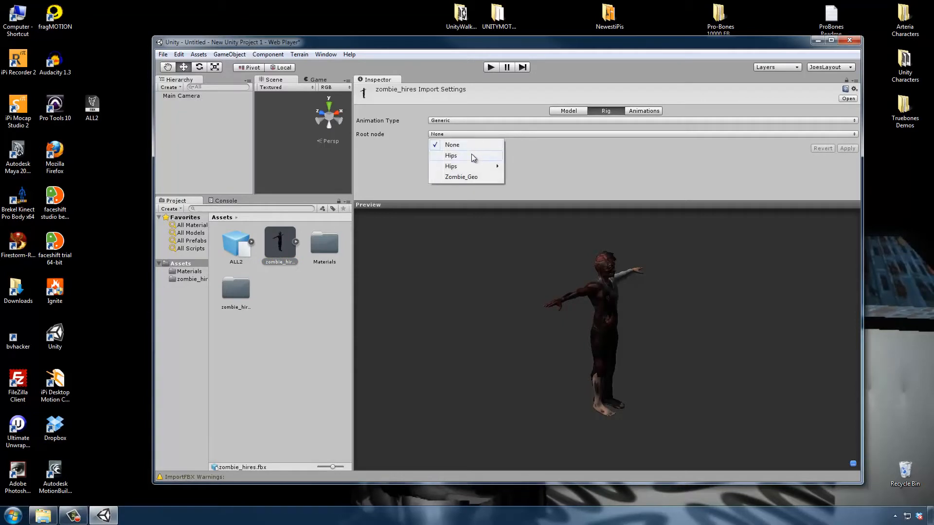
click(471, 154)
click(470, 122)
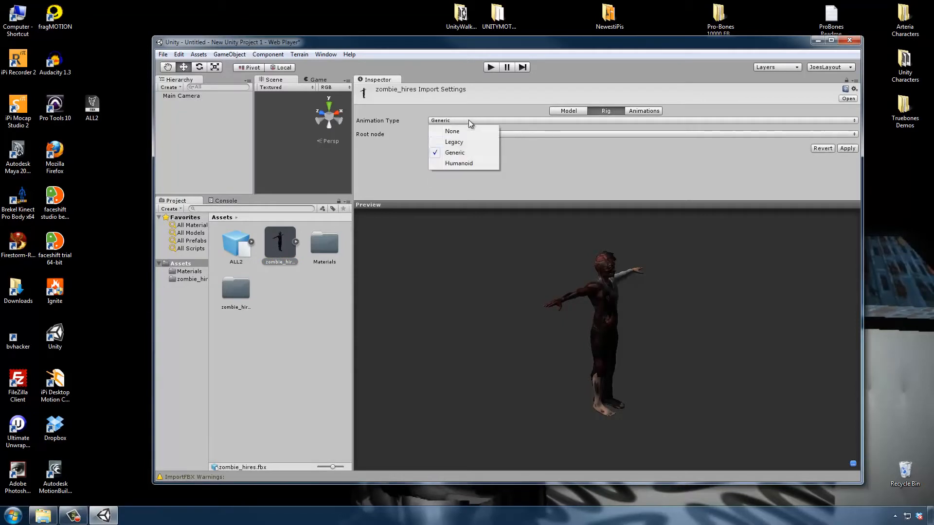
click(462, 162)
click(251, 242)
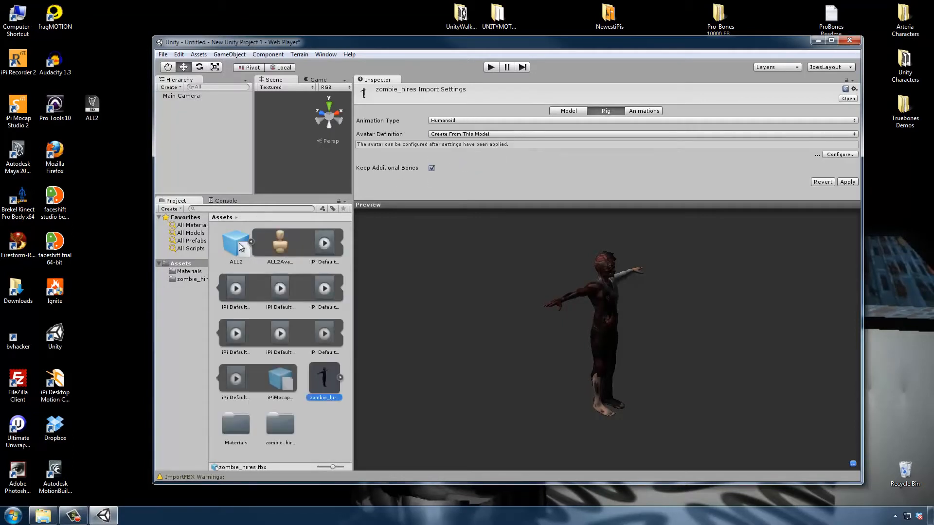
click(235, 241)
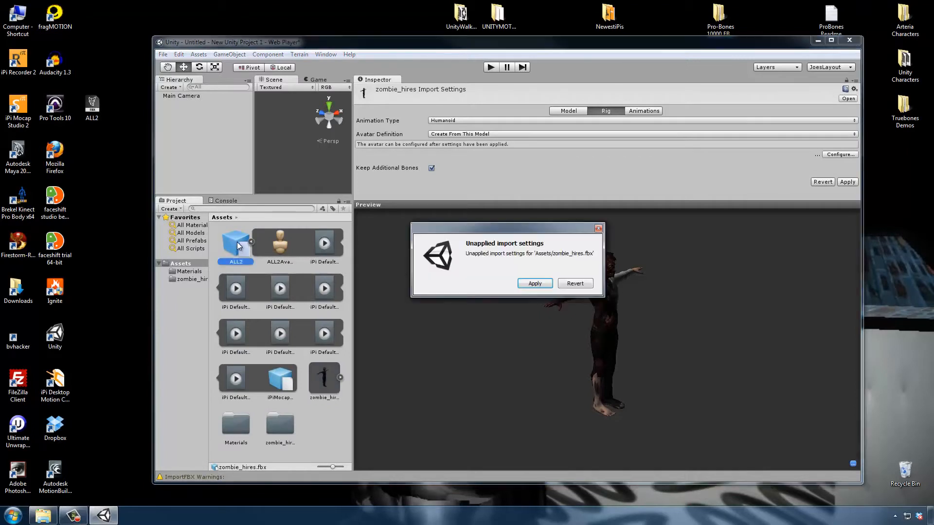
click(520, 283)
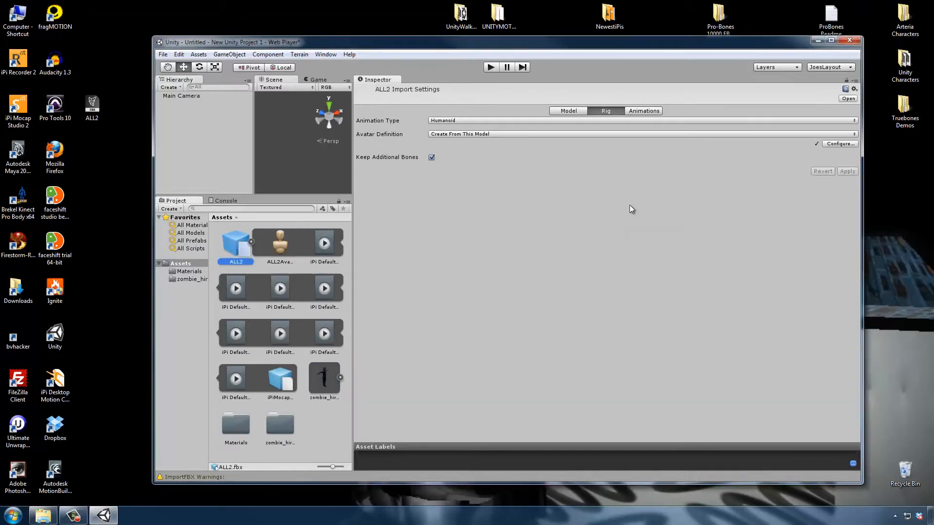
Use zombie_hires as the preview model for ALL2's animation clips and maximize the editor window.
click(651, 113)
click(397, 221)
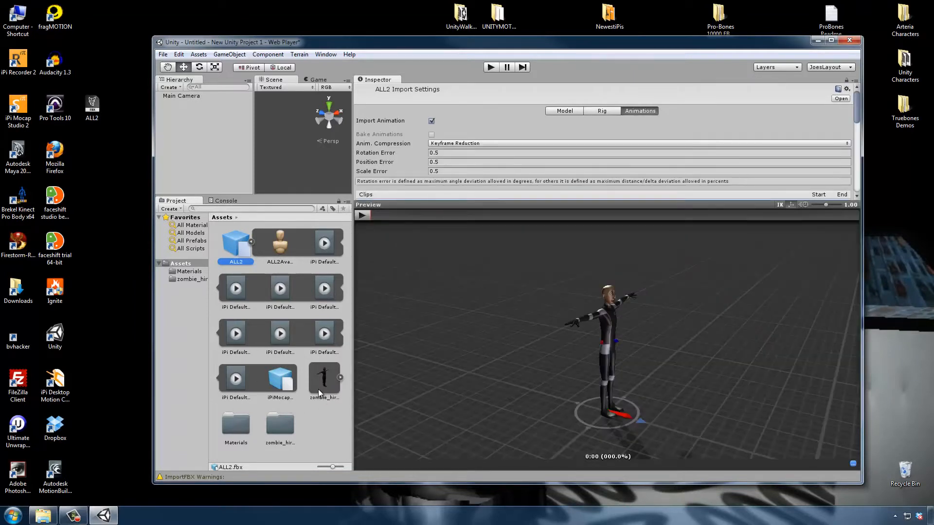
drag(319, 389, 543, 344)
drag(617, 339, 605, 346)
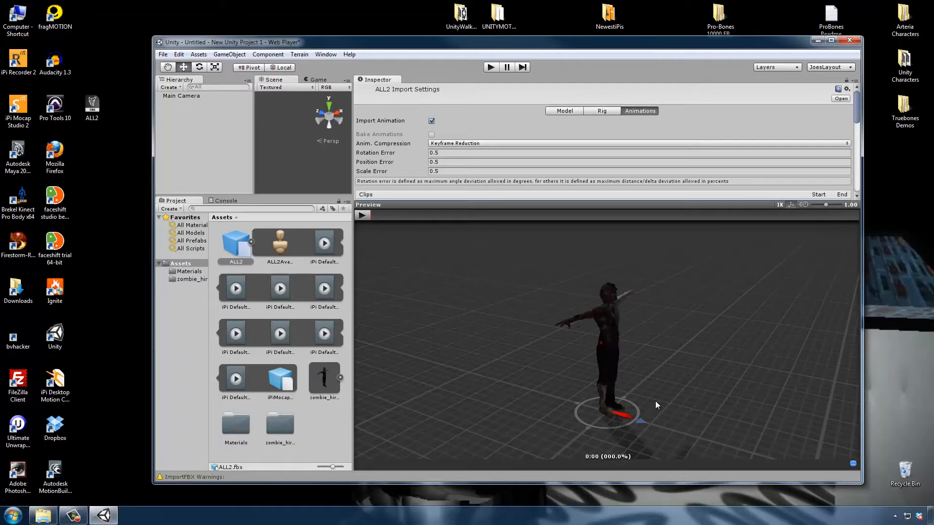
click(832, 41)
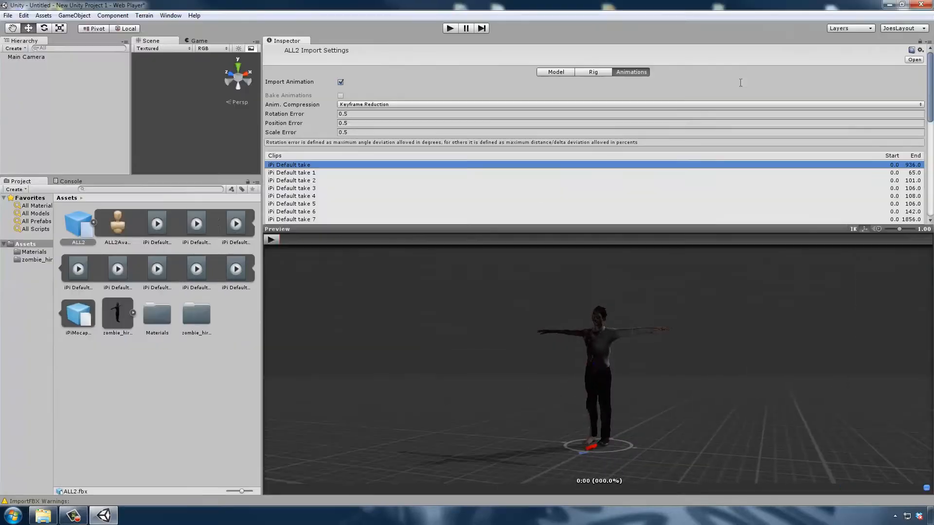
Play the clips iPi Default take and iPi Default take 1 on the zombie in the preview.
click(271, 239)
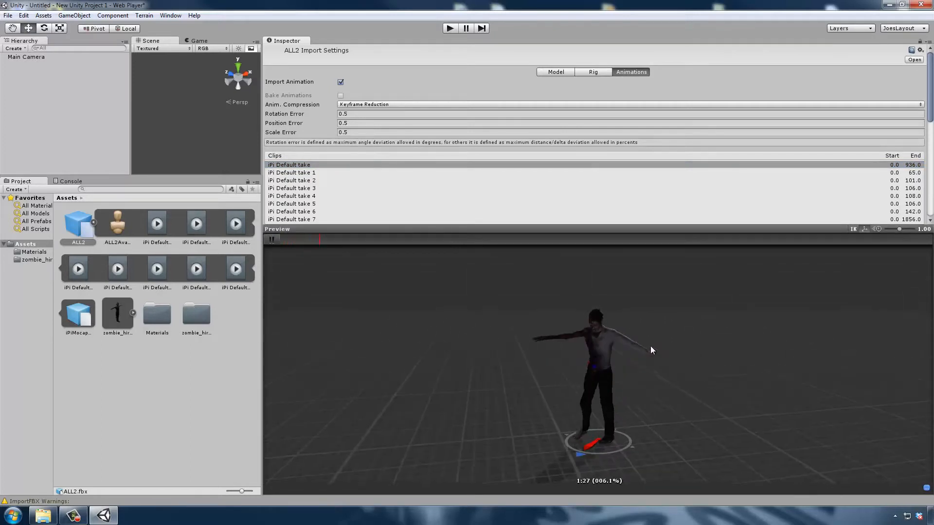
click(291, 172)
click(277, 238)
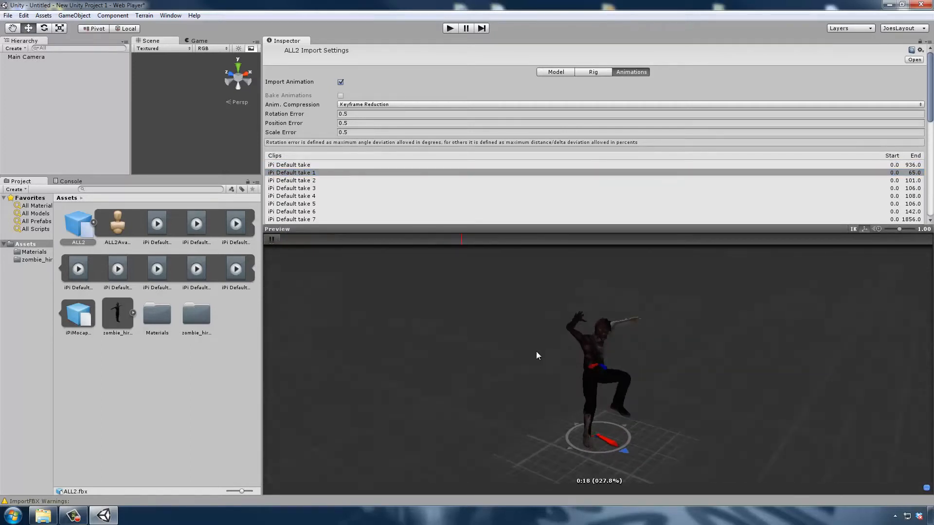
click(272, 239)
Set the source take of clip iPi Default take 1 to iPi Default take 7 and name it "iPi Default take 70 ZOMBIE SPIN LEFT".
scroll(317, 209, down, 3)
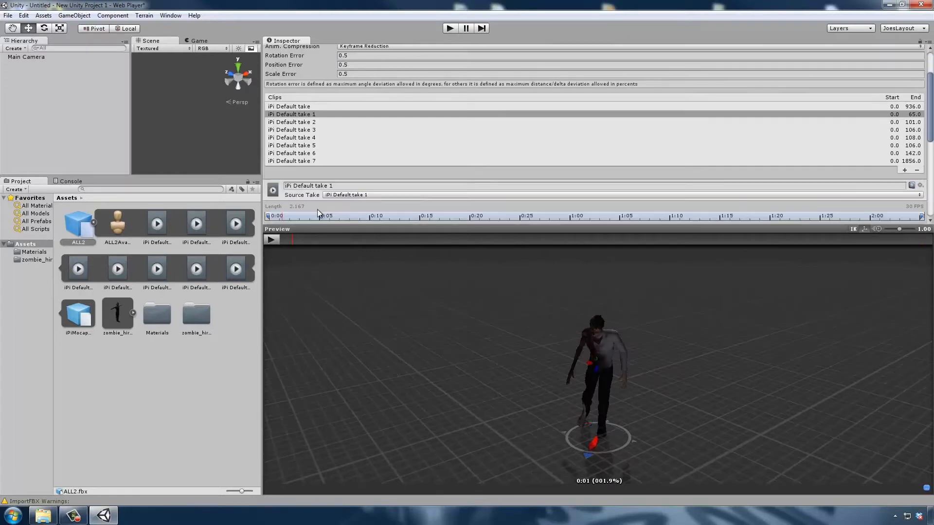
scroll(307, 165, down, 2)
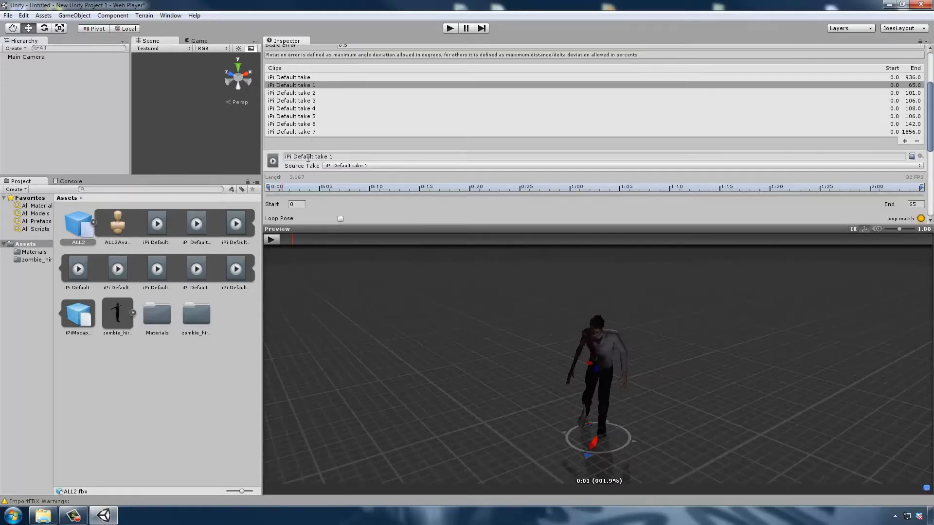
click(384, 170)
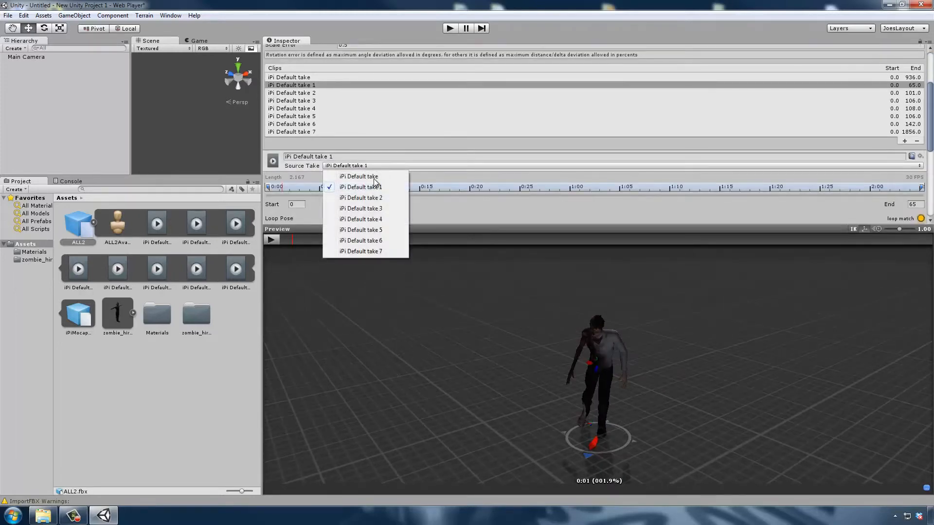
click(360, 251)
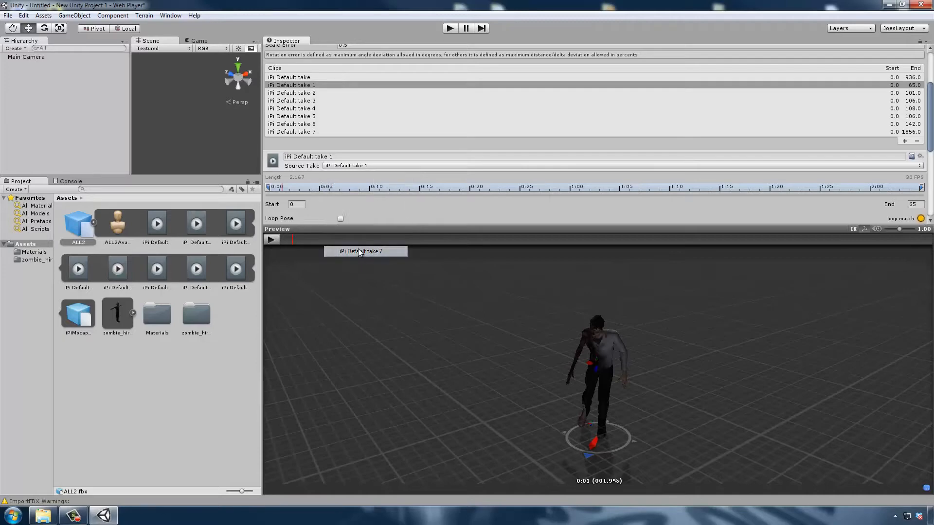
click(348, 156)
click(350, 156)
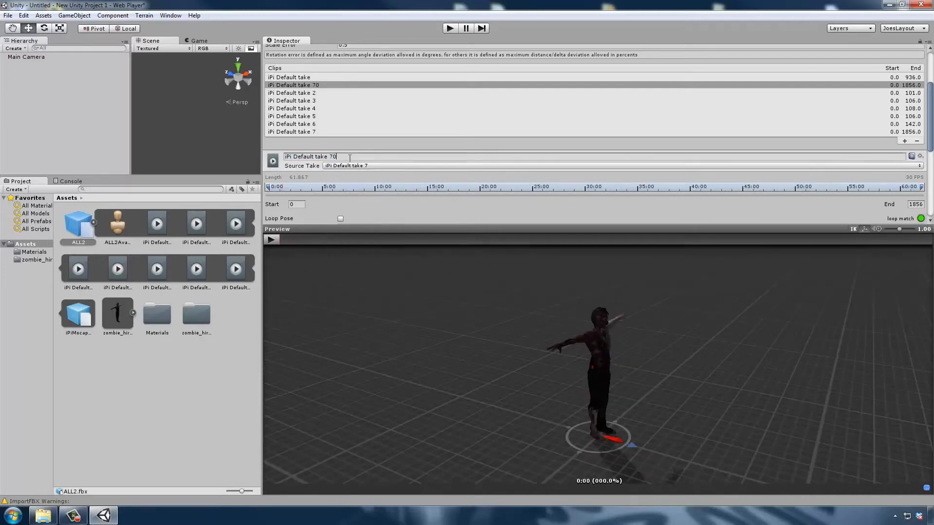
text(ZOMBIE SPIN LEFT)
key(Return)
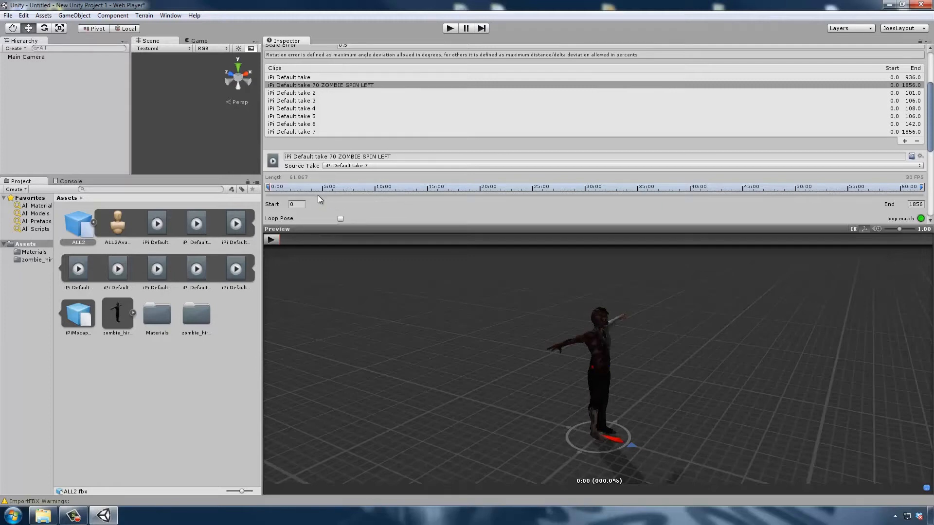
Add a new clip with source iPi Default take 7 and name it "iPi Default take0 ZOMBIE SPIN RIGHT".
click(905, 141)
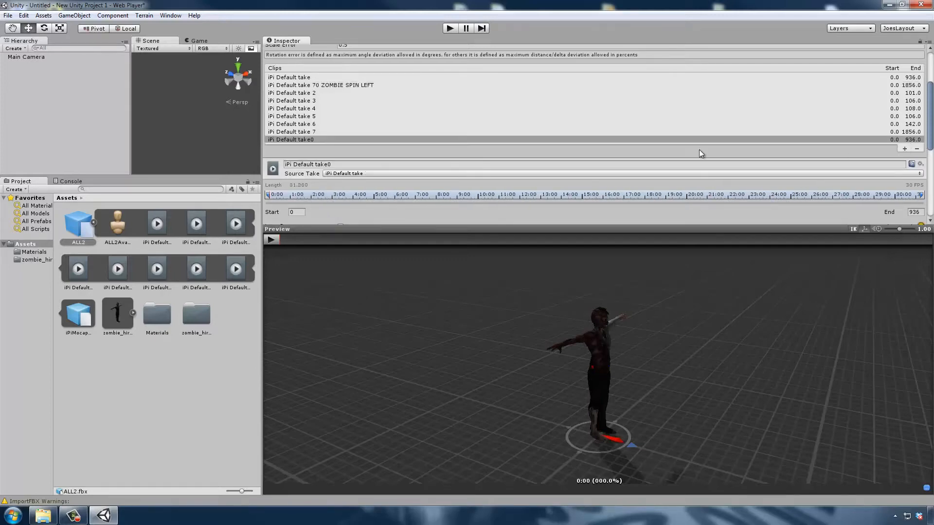
click(336, 164)
click(345, 173)
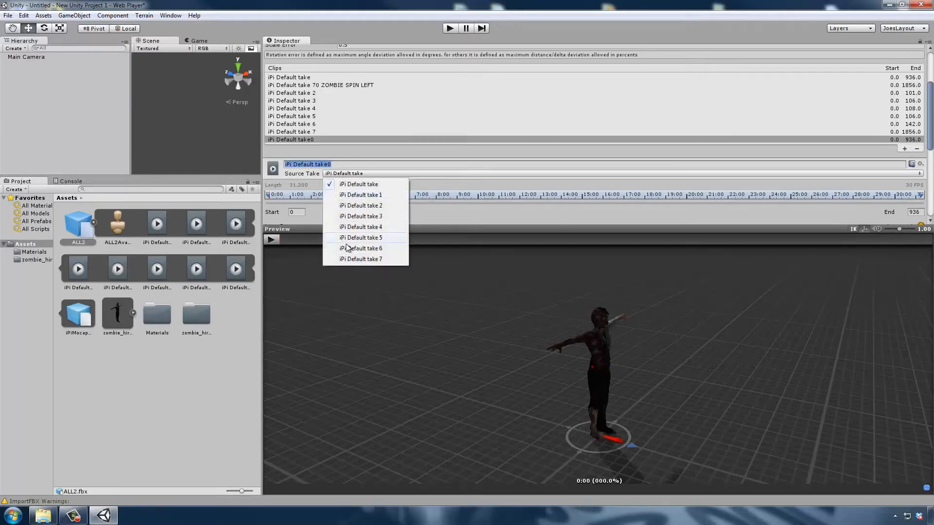
click(359, 259)
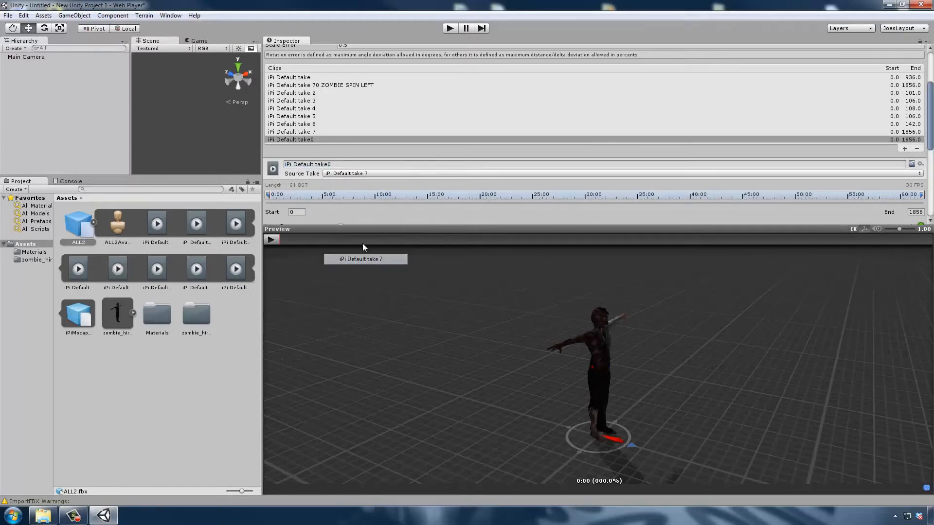
click(339, 164)
click(339, 165)
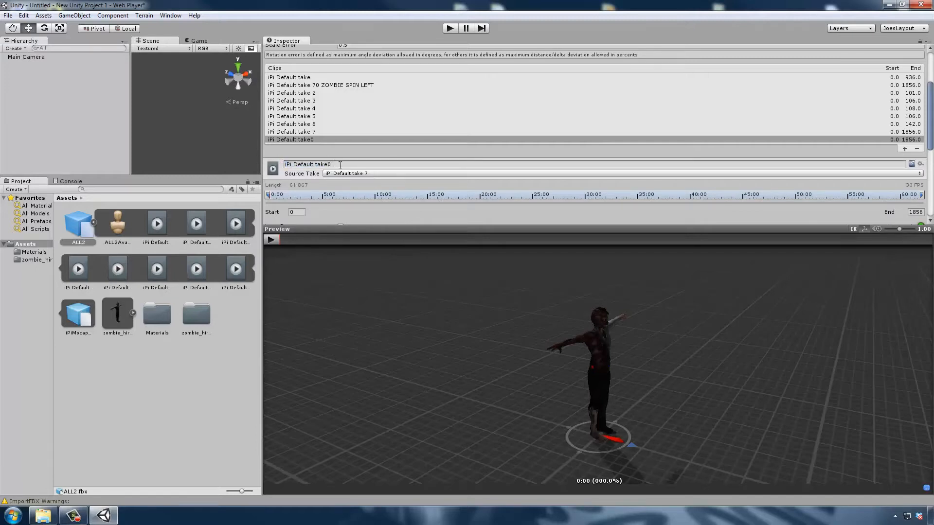
text(ZOMBIE SPIN RIGHT)
click(387, 101)
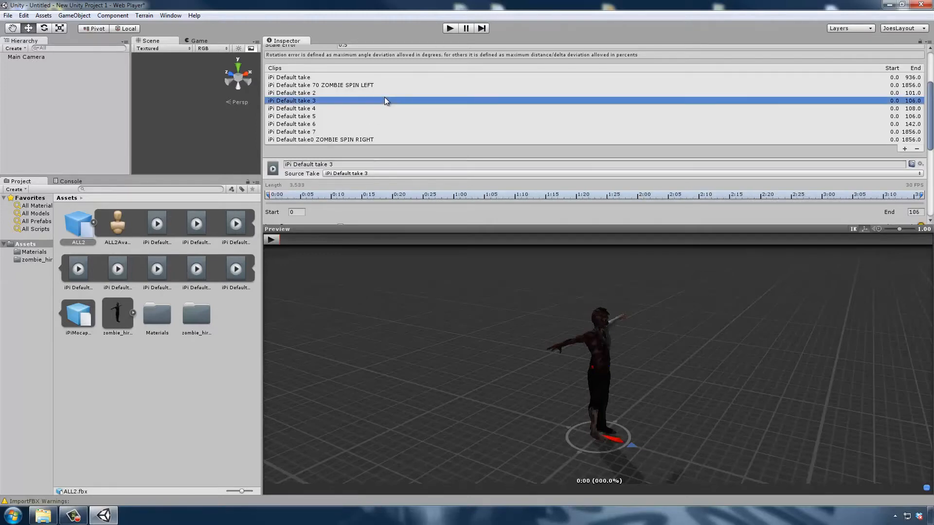
Add a new clip with source iPi Default take 7 and name it "ZOMBIE WALK 1".
click(905, 149)
click(351, 181)
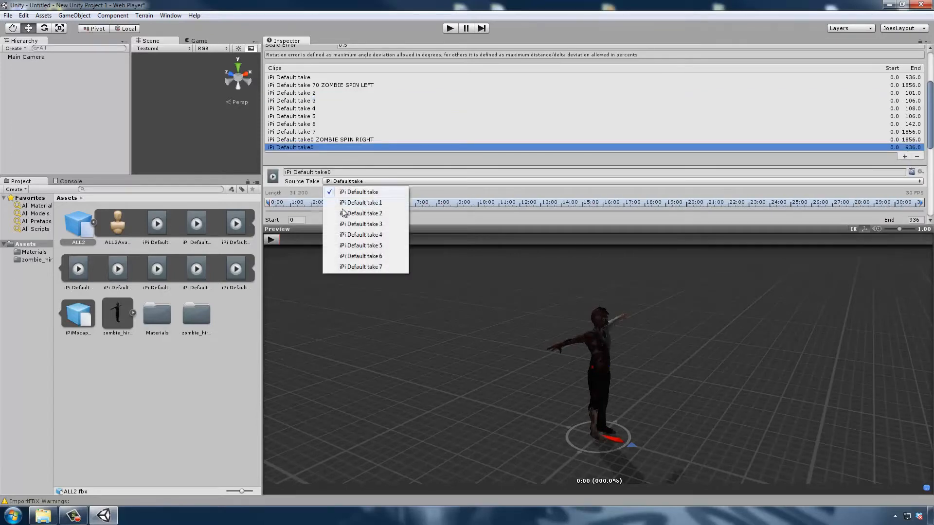
click(360, 267)
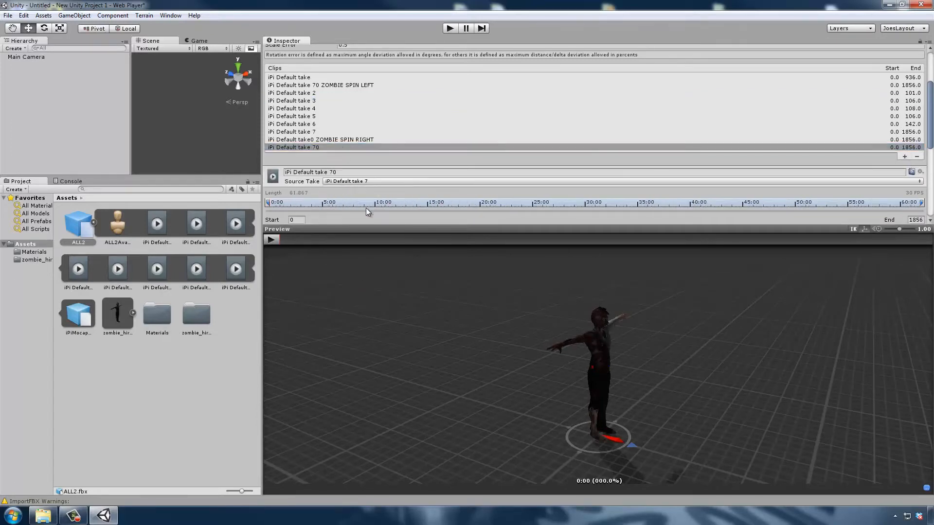
click(340, 172)
text(ZOMBIE WALK 1)
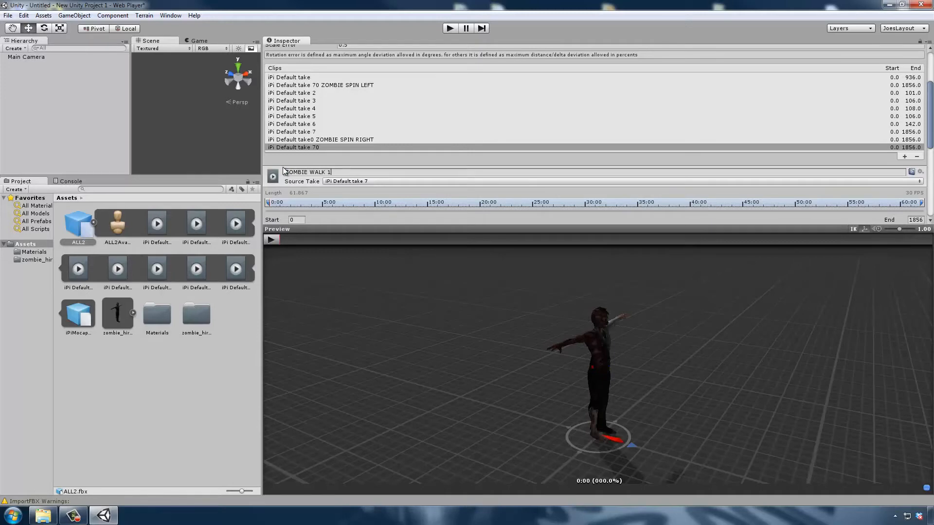
key(Return)
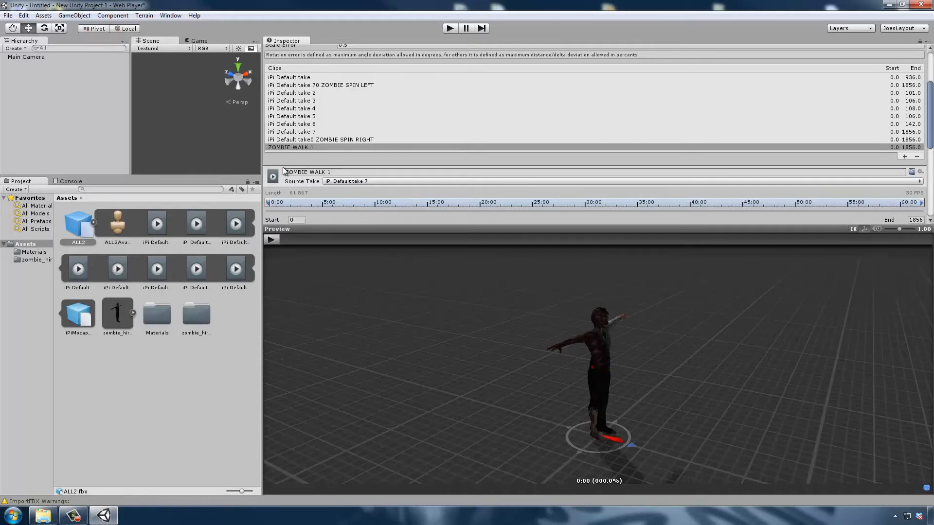
Add another clip with source iPi Default take 7 and name it "ZOMBIE WALK 2".
click(904, 157)
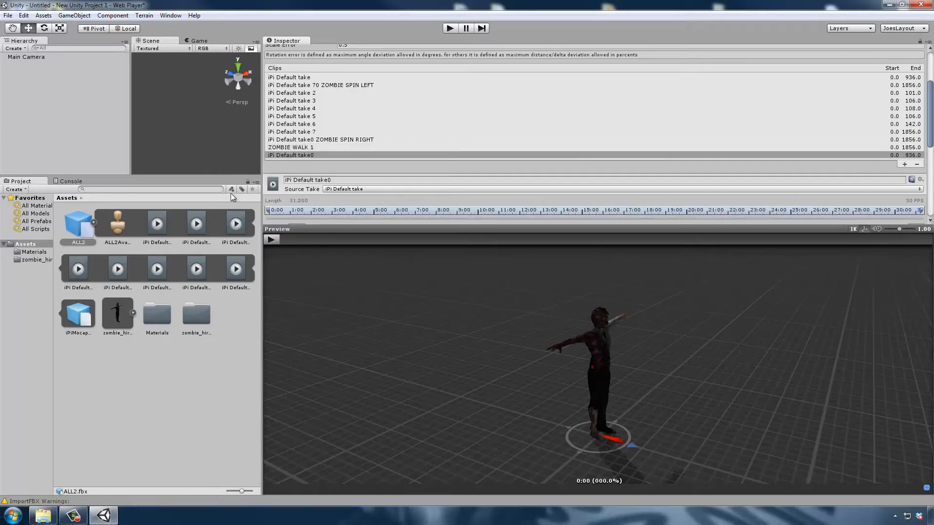
click(351, 189)
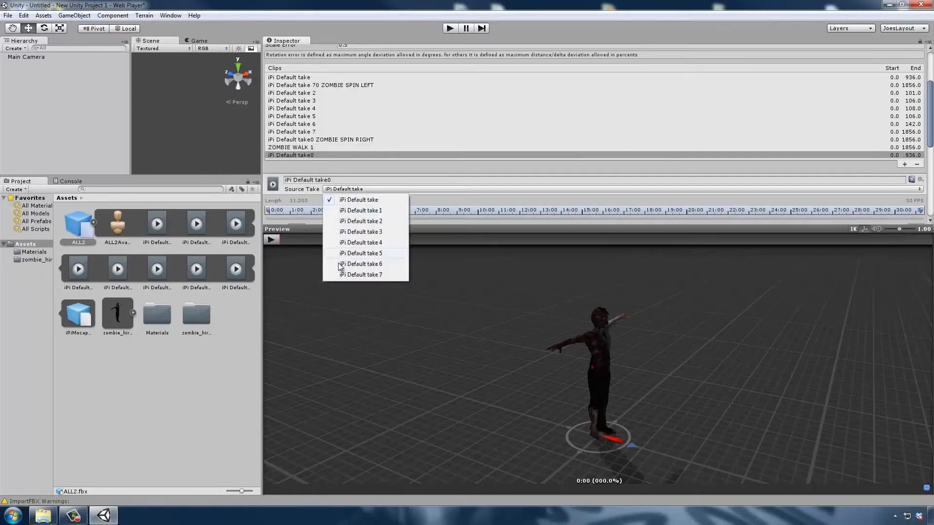
click(360, 275)
click(315, 180)
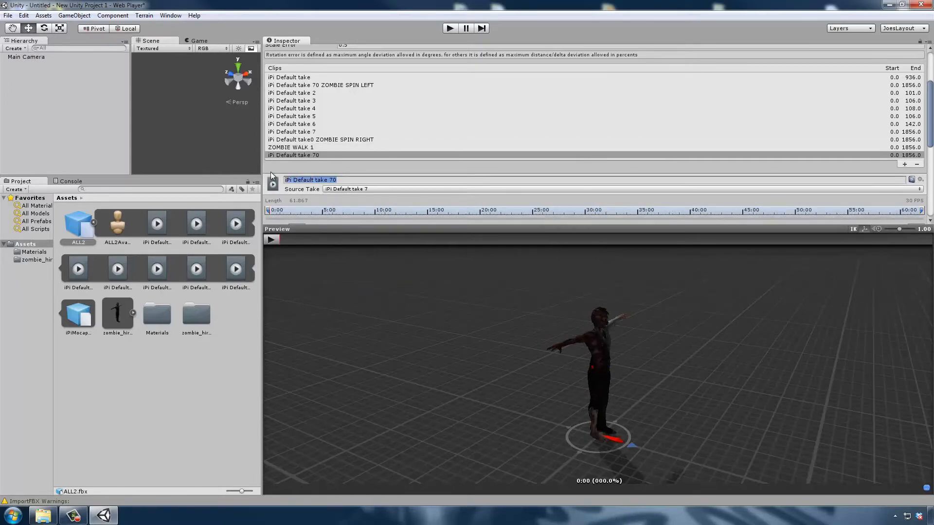
text(ZOMBIE WALK 2)
key(Return)
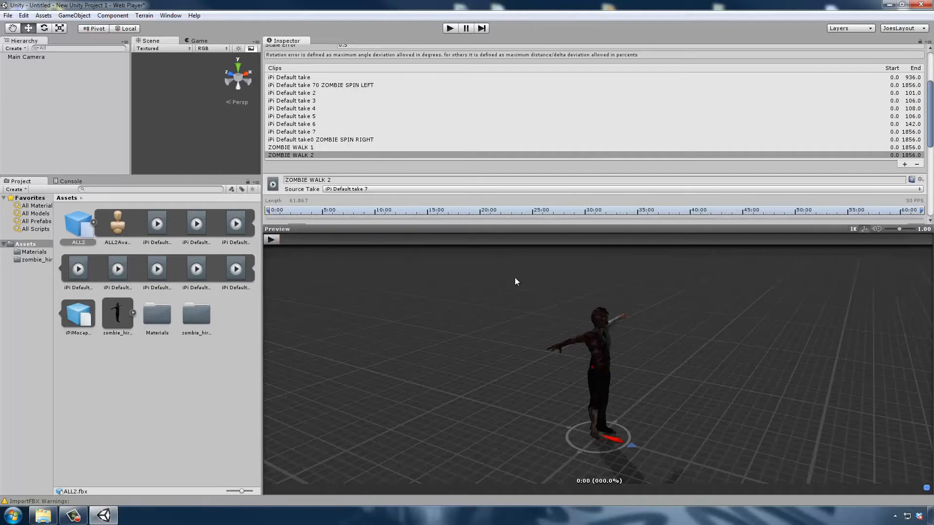
Change the source take of clip "iPi Default take 70 ZOMBIE SPIN LEFT" to iPi Default take and scrub its preview.
scroll(308, 174, down, 3)
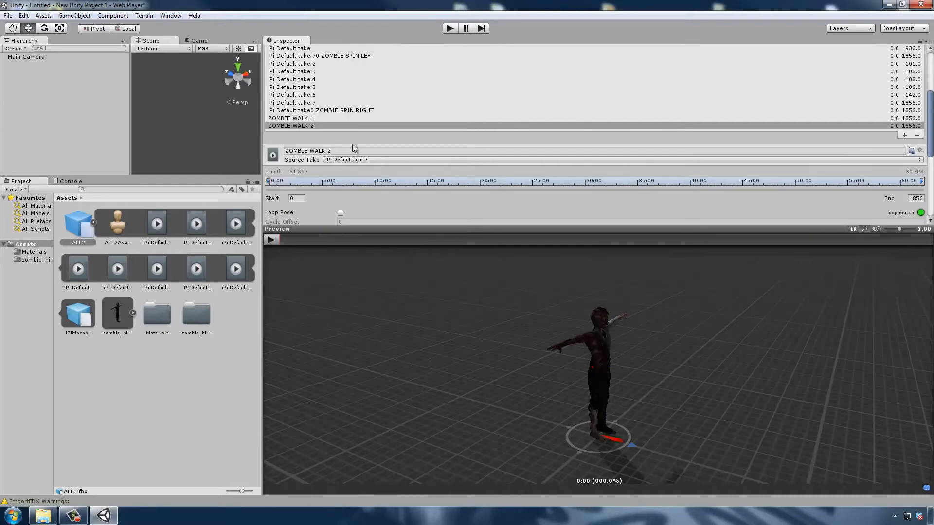
click(325, 56)
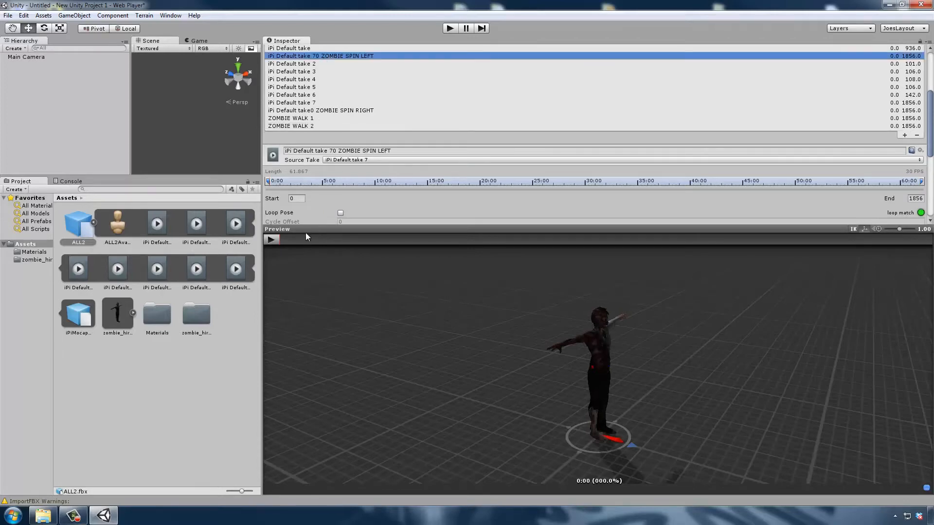
drag(291, 236, 255, 274)
scroll(359, 146, up, 2)
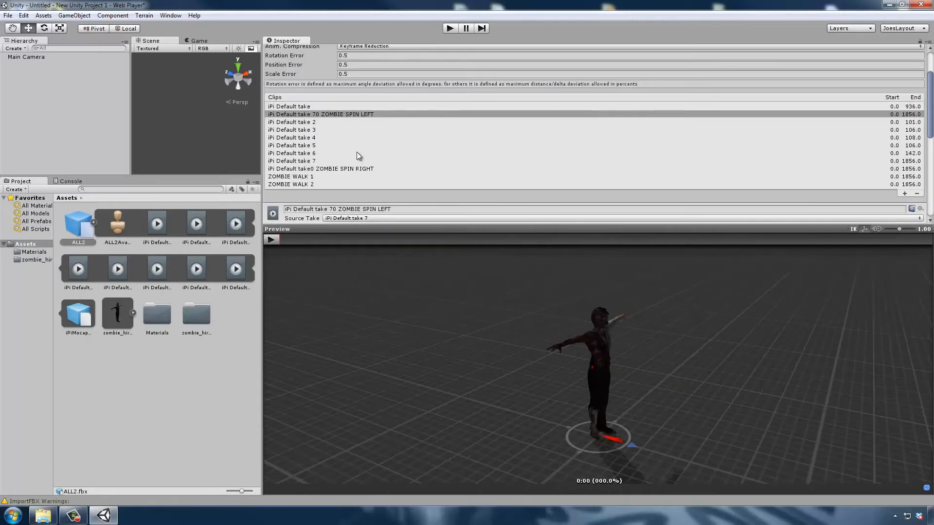
scroll(357, 152, down, 1)
click(356, 189)
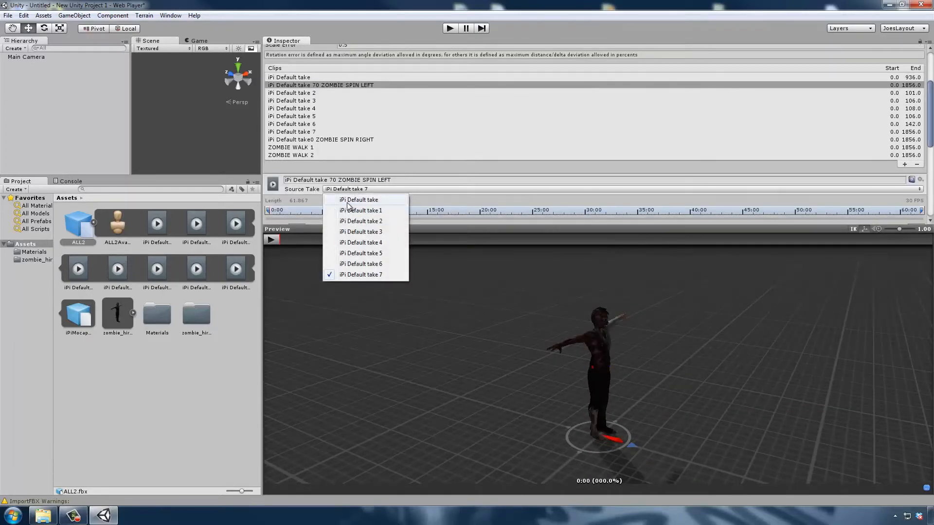
click(350, 197)
mouse_move(288, 241)
mouse_down()
mouse_move(355, 246)
mouse_move(300, 237)
mouse_up()
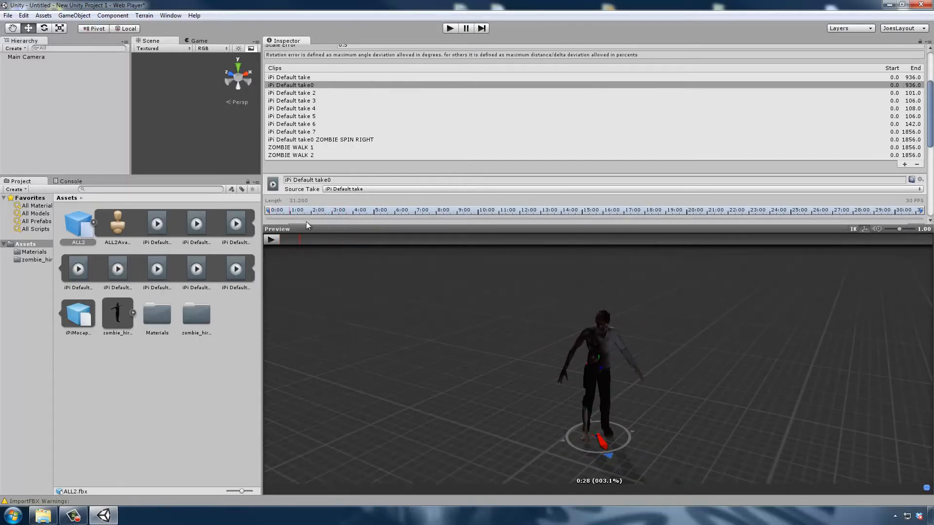
Rename the second clip, iPi Default take0, as "ZOMBIE SPIN RIGHT".
scroll(334, 138, up, 2)
scroll(334, 138, down, 3)
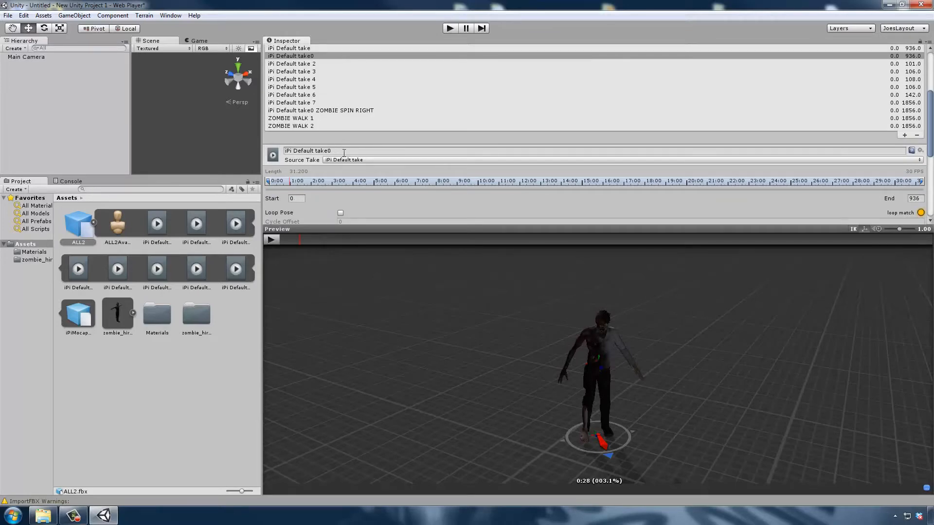
click(342, 151)
drag(338, 150, 246, 145)
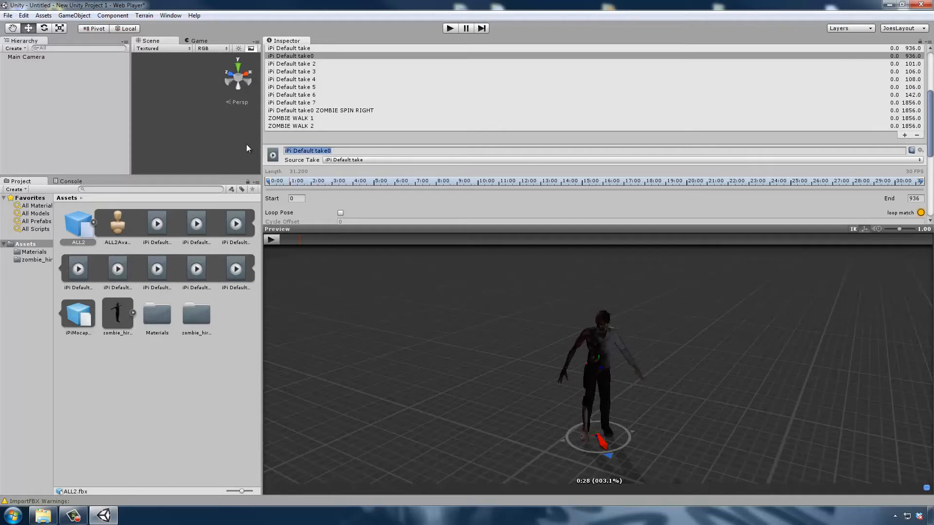
text(ZOMBIE SPIN RIGHT)
key(Return)
click(327, 59)
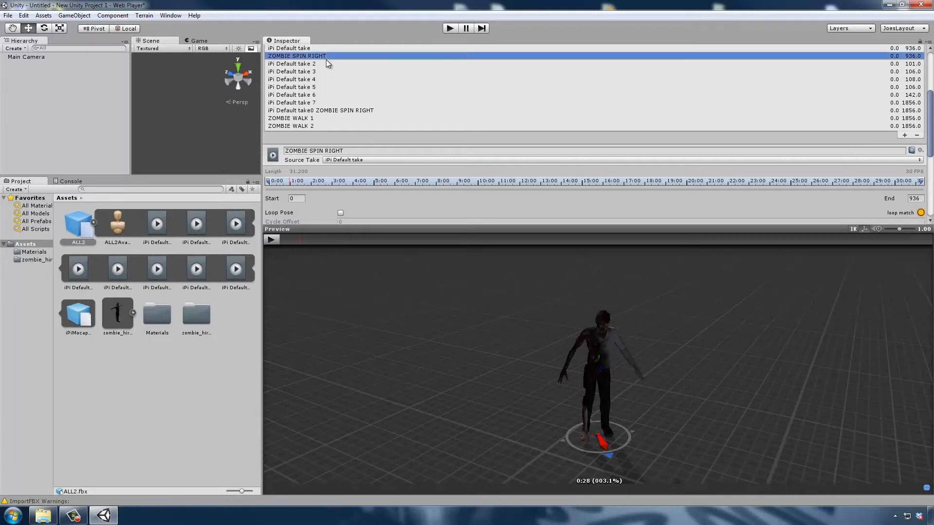
Set the source take of clip "iPi Default take0 ZOMBIE SPIN RIGHT" to iPi Default take and rename the clip "ZOMBIE SPIN LEFT".
click(323, 110)
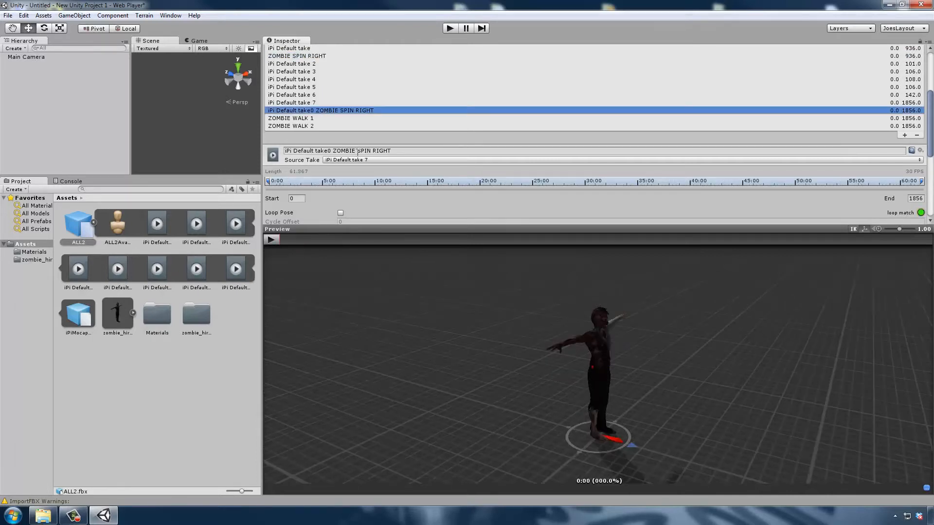
click(387, 159)
click(350, 169)
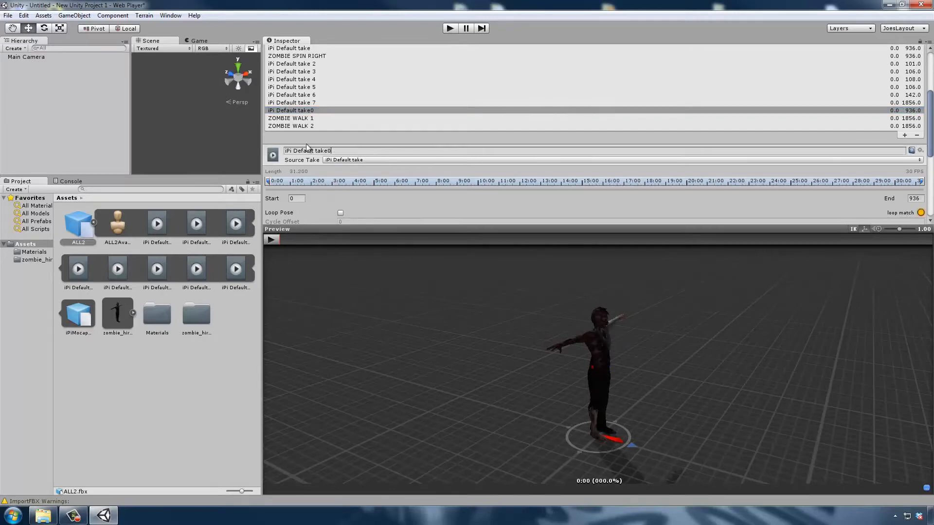
text(ZOMBIE SPIN LEFT)
key(Return)
Scrub the ZOMBIE SPIN LEFT preview to find the spin and trim the clip to frames 88 to 148.
scroll(351, 68, up, 3)
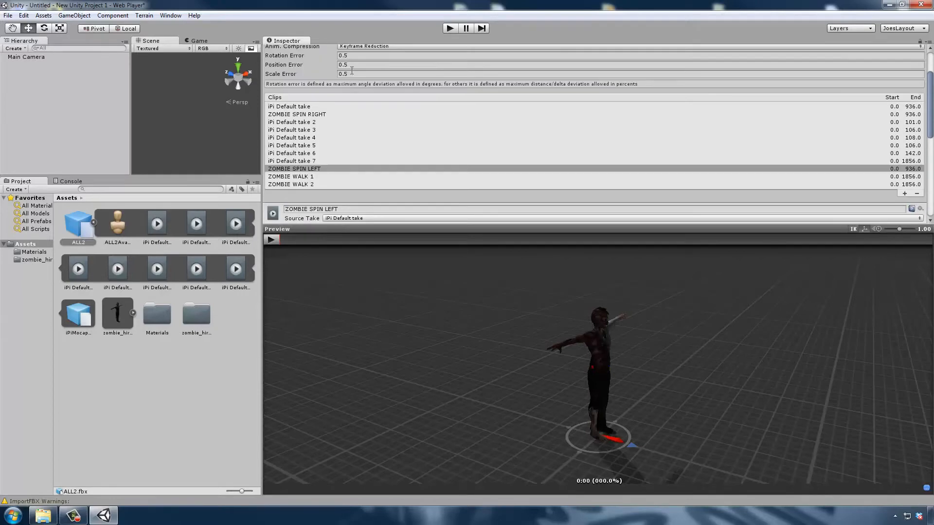
scroll(336, 146, down, 2)
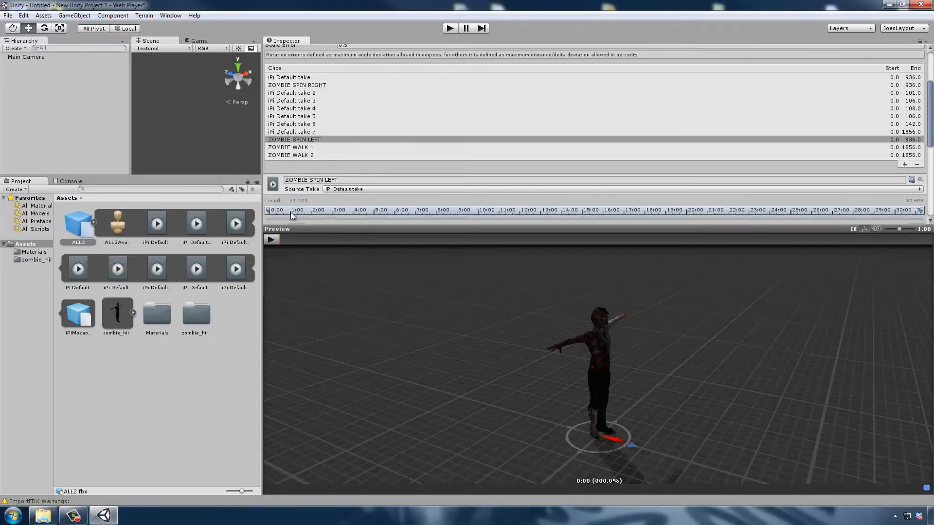
drag(293, 239, 343, 241)
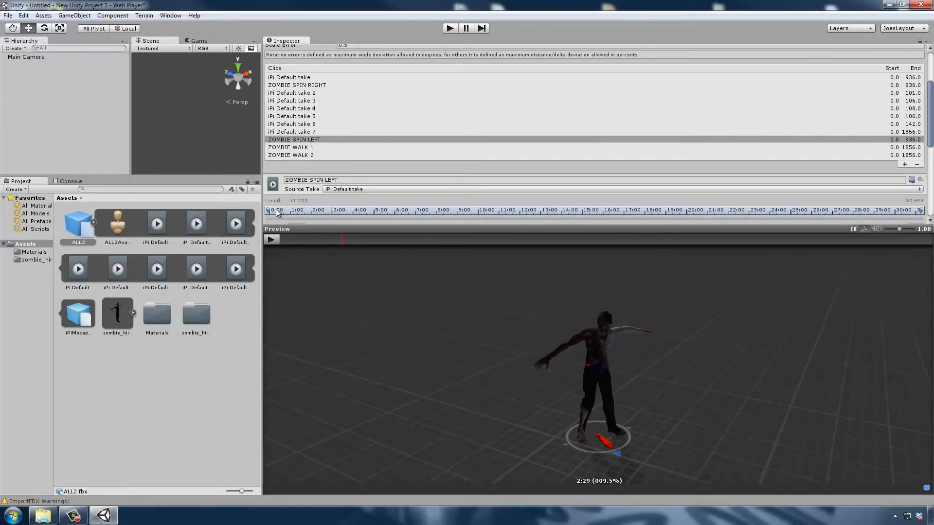
drag(268, 210, 335, 210)
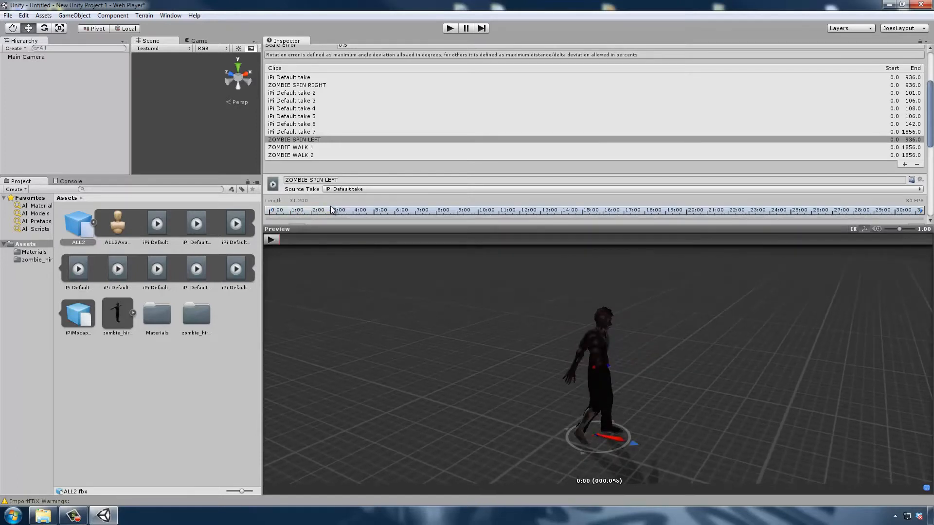
scroll(380, 169, down, 3)
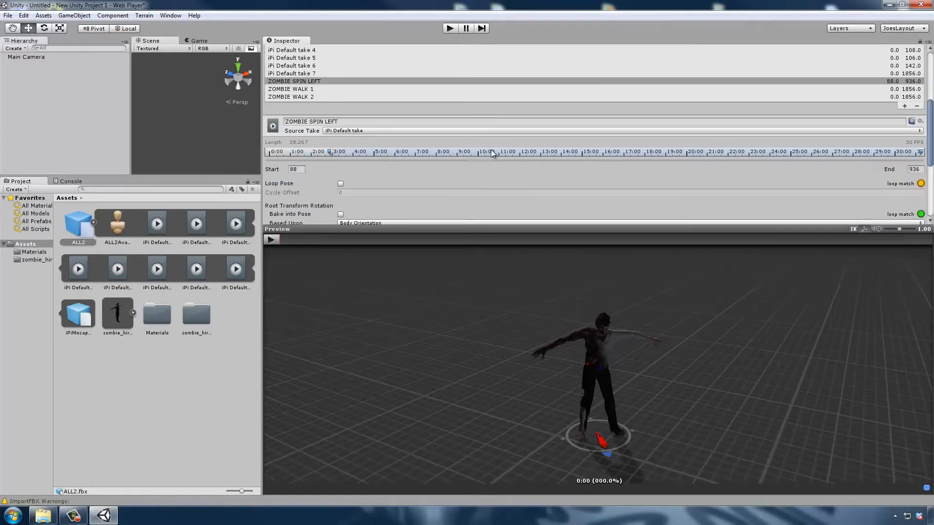
drag(822, 226, 822, 269)
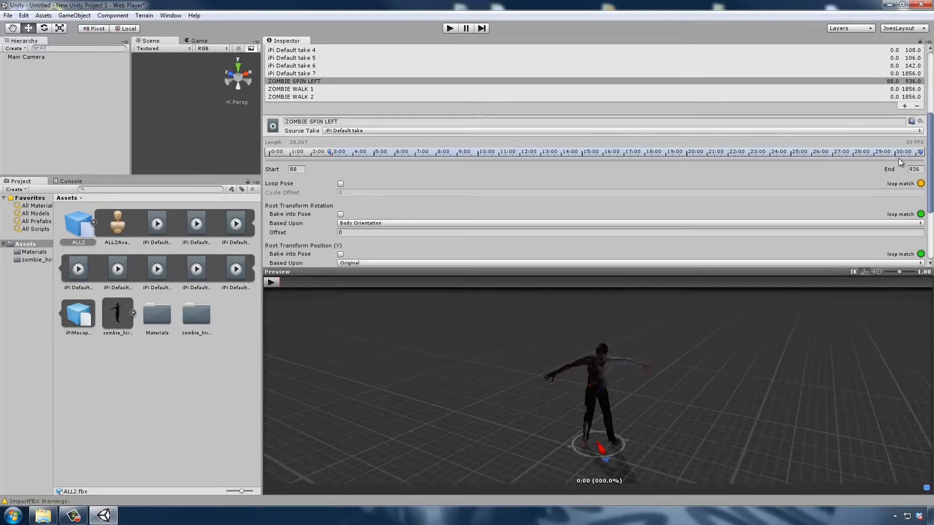
mouse_move(921, 155)
mouse_down()
mouse_move(530, 176)
mouse_move(367, 161)
mouse_move(375, 160)
mouse_up()
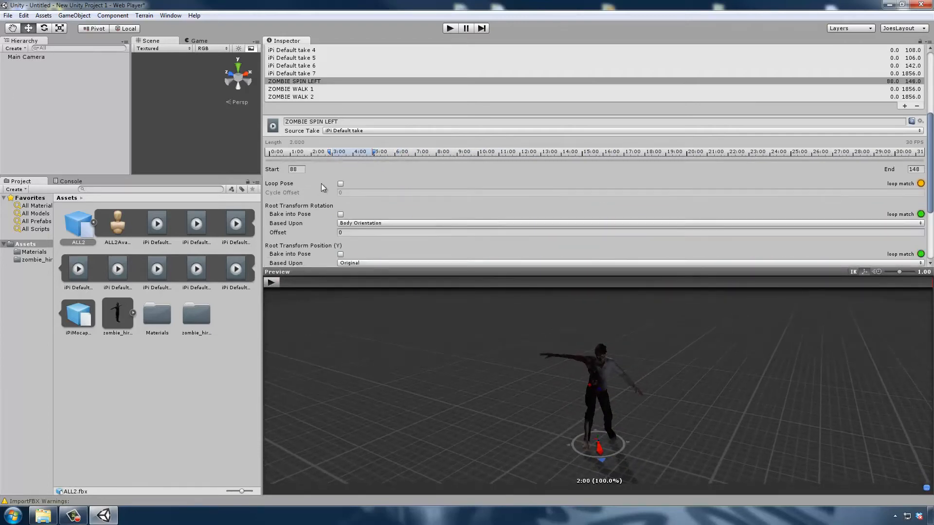
Play the ZOMBIE SPIN LEFT clip in the preview and enable Loop Pose for it.
click(269, 282)
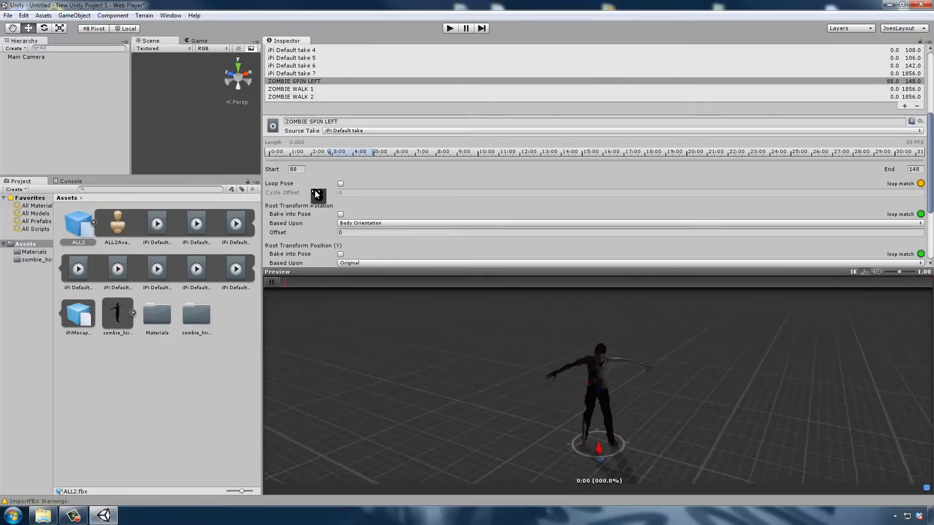
click(340, 185)
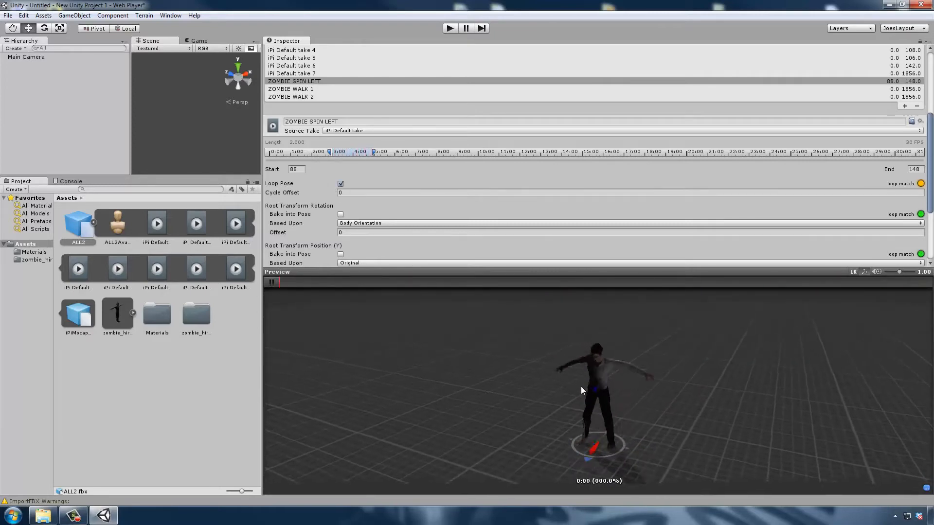
drag(582, 385, 640, 376)
Trim the ZOMBIE SPIN RIGHT clip to start at frame 209 and end at frame 237.
scroll(332, 84, up, 3)
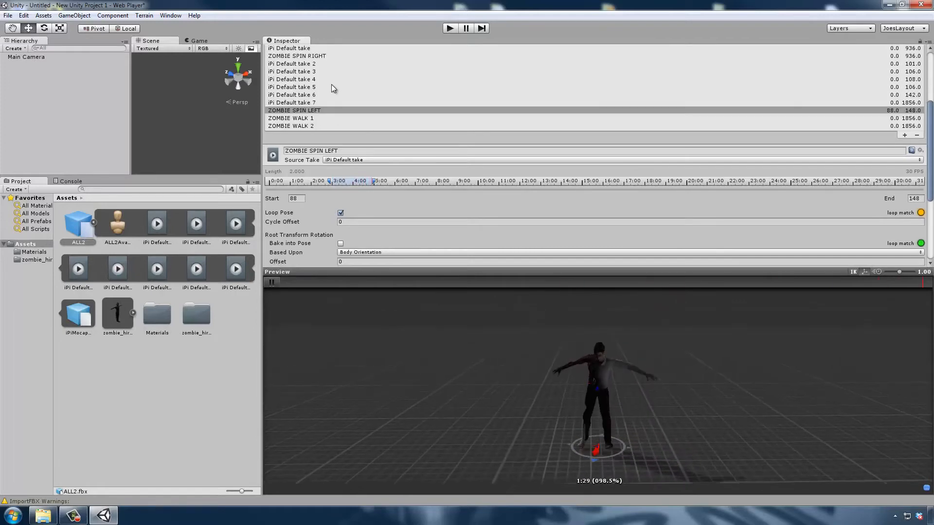
click(323, 86)
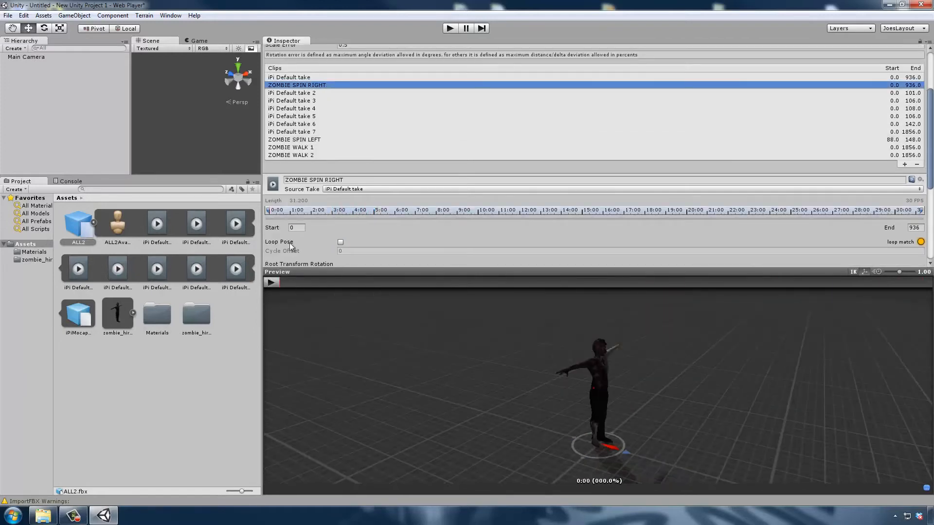
drag(268, 215, 418, 215)
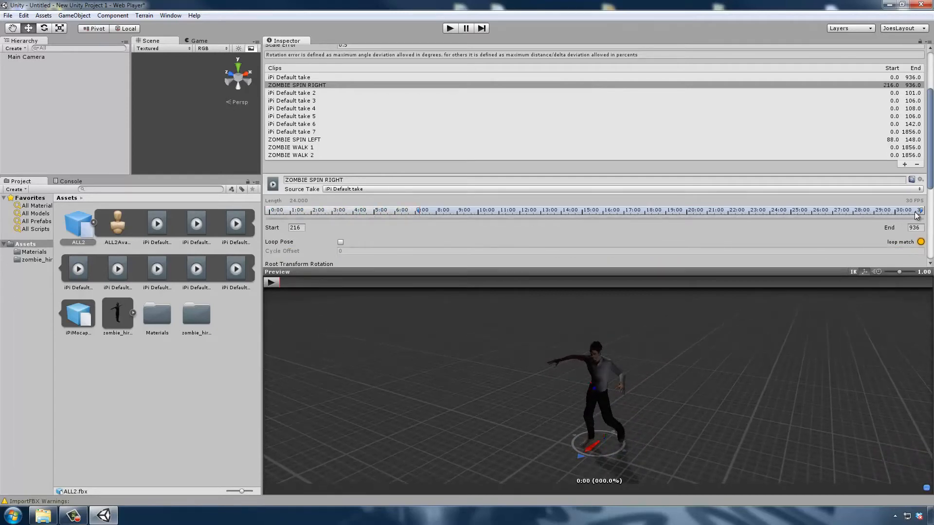
scroll(878, 183, down, 3)
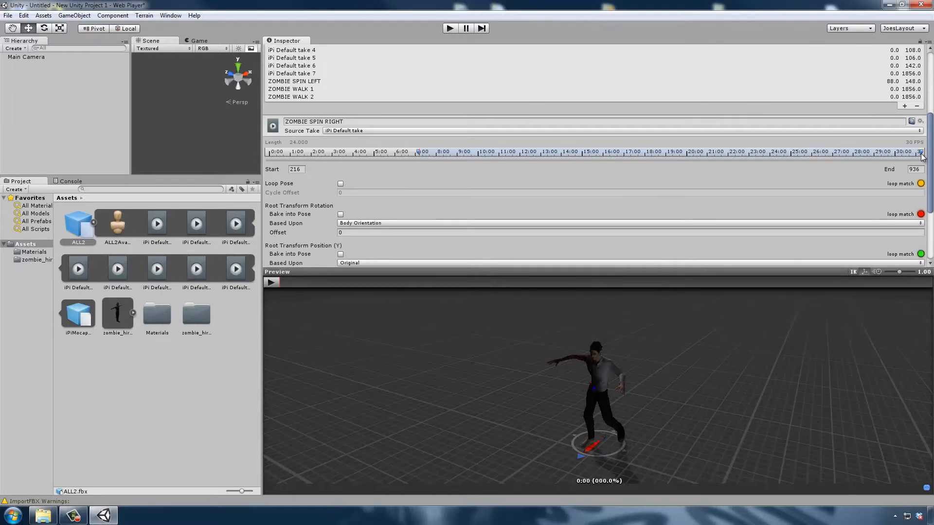
drag(921, 155, 442, 155)
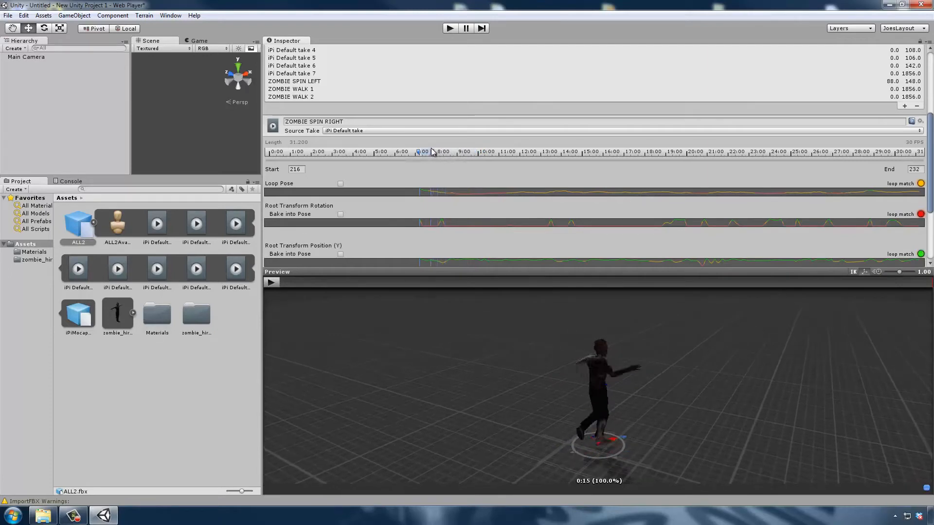
mouse_move(433, 152)
mouse_down()
mouse_move(423, 153)
mouse_move(456, 151)
mouse_move(414, 153)
mouse_move(455, 153)
mouse_move(436, 155)
mouse_up()
Play the ZOMBIE SPIN RIGHT clip, enable Loop Pose for it and enlarge the preview area.
click(271, 281)
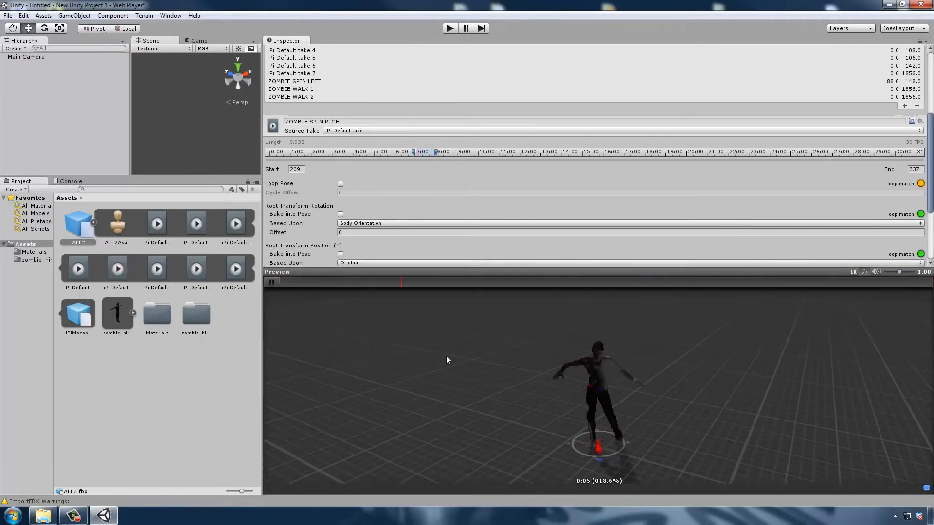
click(341, 184)
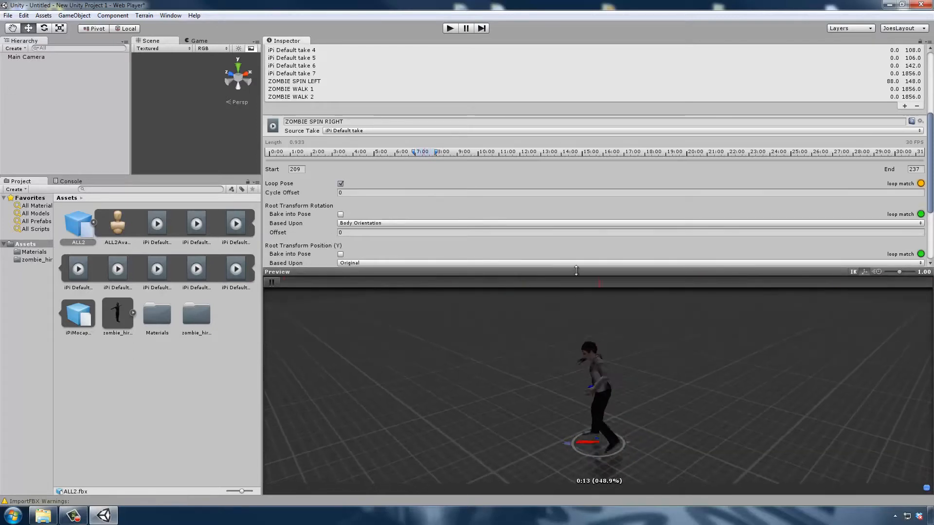
drag(578, 270, 590, 201)
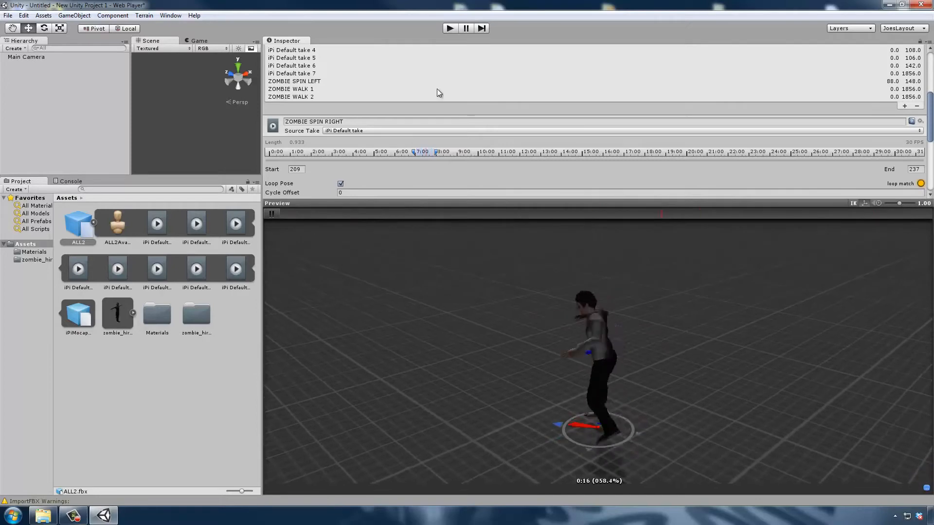
Select the ZOMBIE WALK 1 clip and scrub its preview to about 28 seconds to find the walk's beginning.
scroll(436, 88, down, 3)
scroll(398, 112, up, 5)
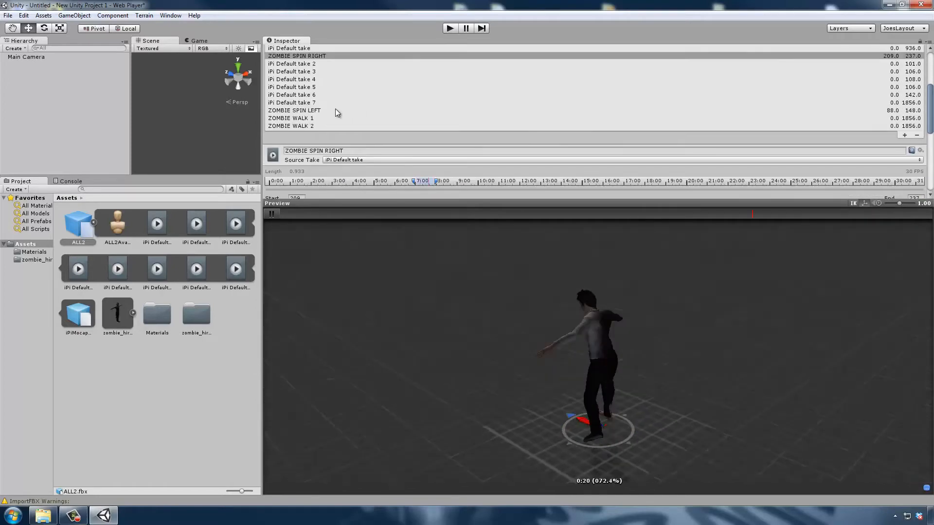
click(326, 118)
drag(287, 214, 574, 208)
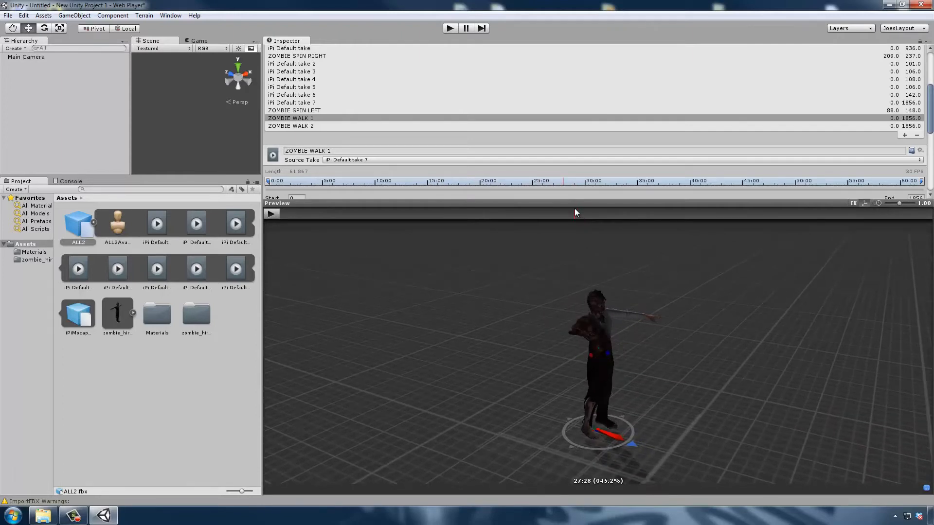
scroll(339, 153, down, 3)
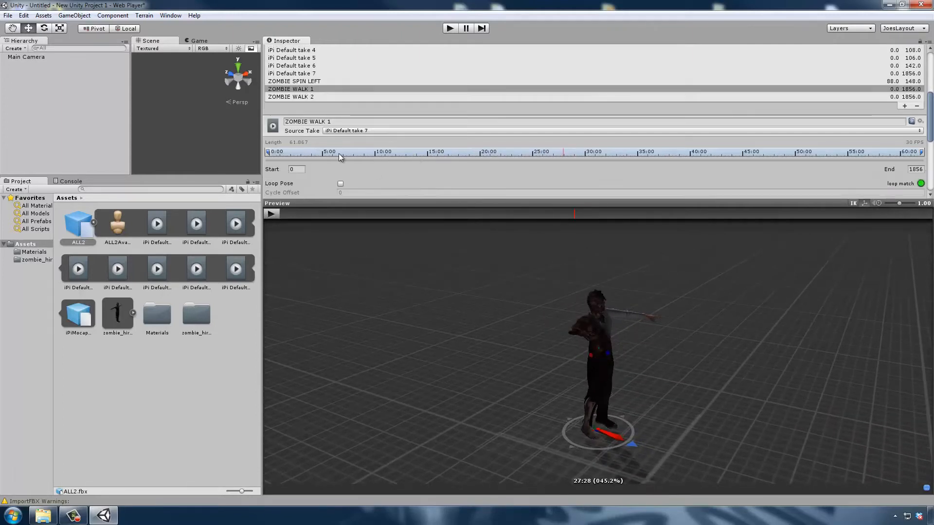
Trim the ZOMBIE WALK 1 clip to start at frame 851 and end at frame 962.
drag(268, 153, 394, 156)
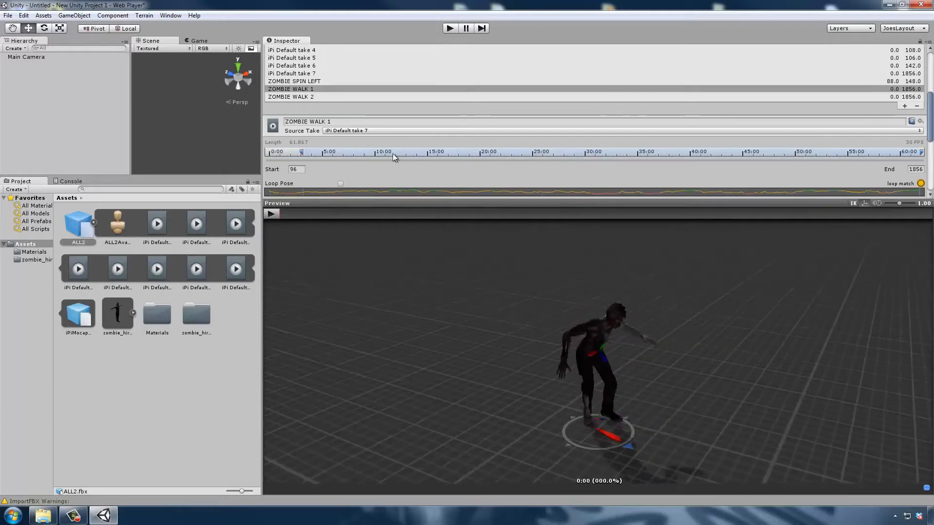
drag(573, 158, 566, 159)
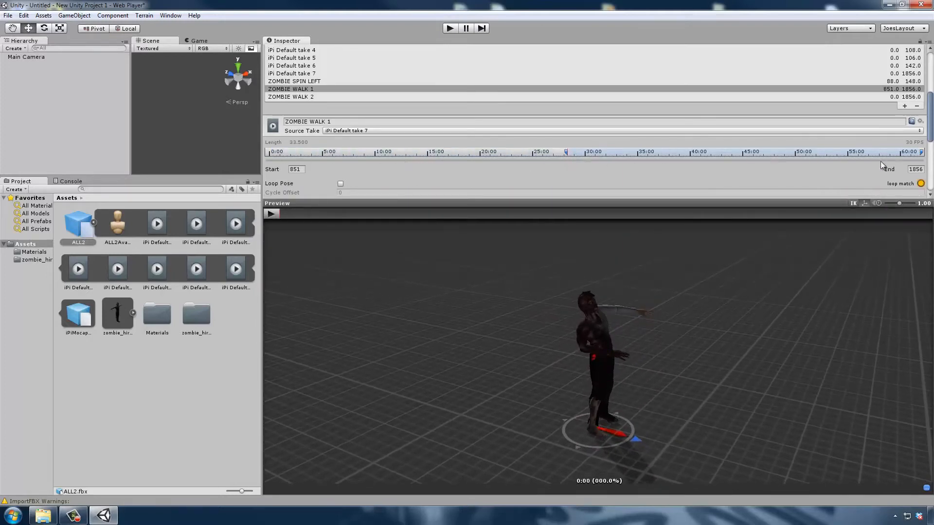
drag(930, 141, 931, 156)
drag(923, 85, 677, 81)
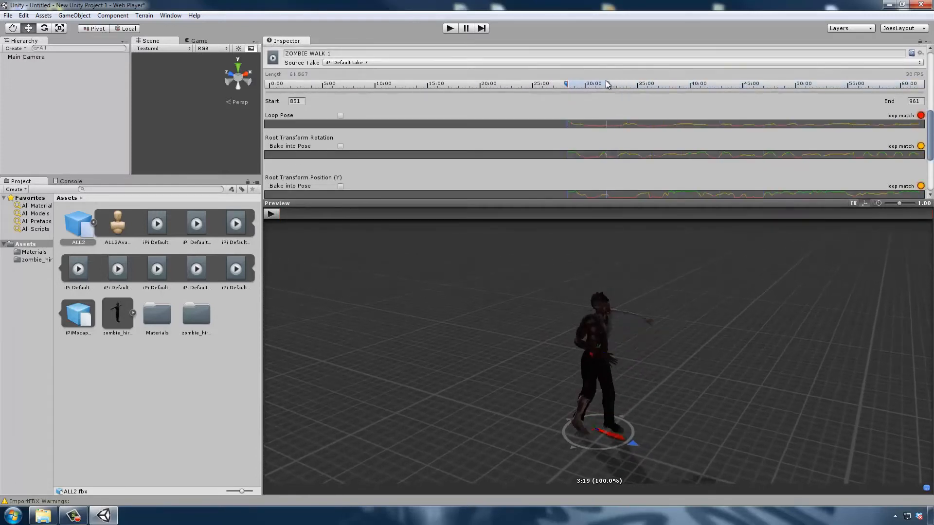
mouse_move(600, 81)
mouse_down()
mouse_move(680, 85)
mouse_move(657, 75)
mouse_move(608, 78)
mouse_up()
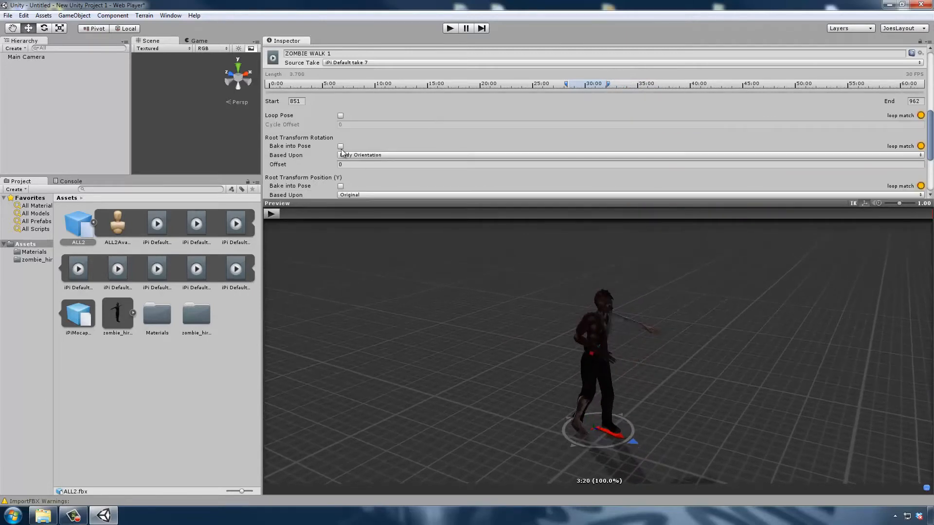
Play ZOMBIE WALK 1 with Loop Pose enabled to test the loop, then pause it and disable Loop Pose again.
click(271, 214)
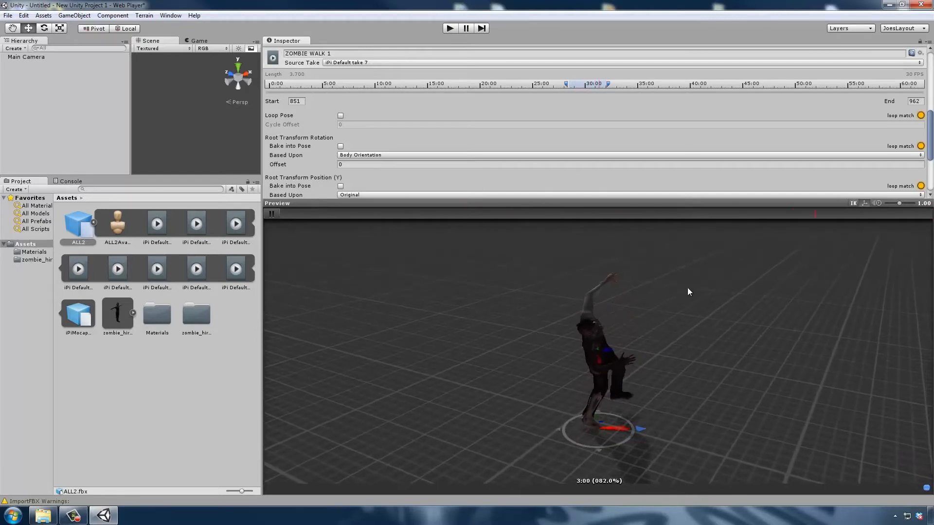
click(341, 116)
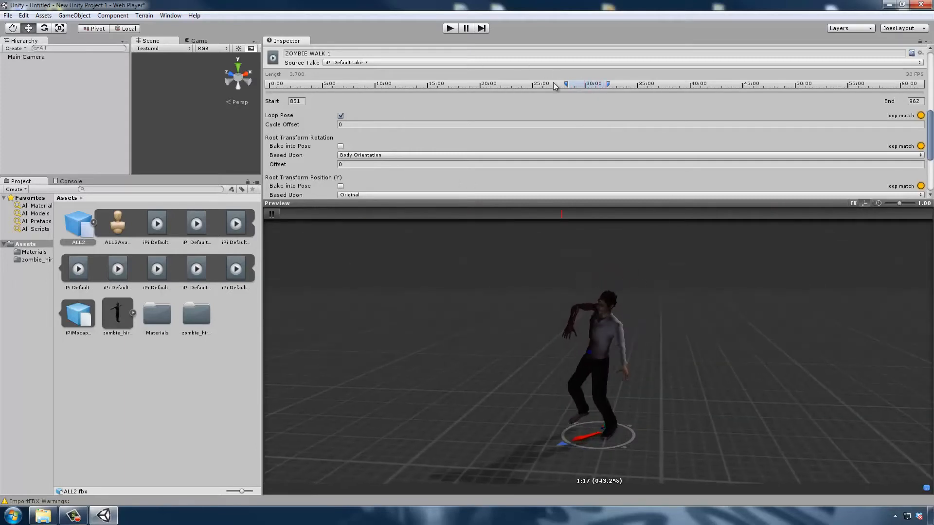
click(271, 214)
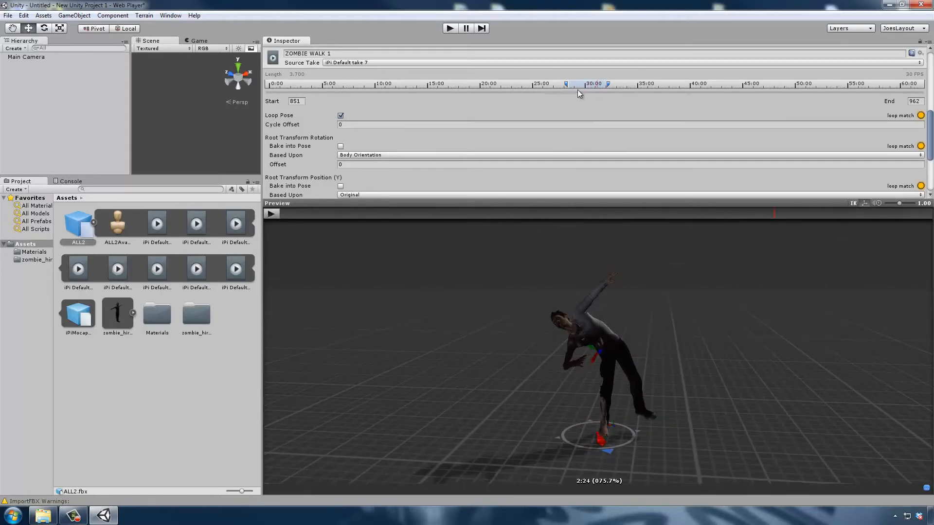
click(341, 116)
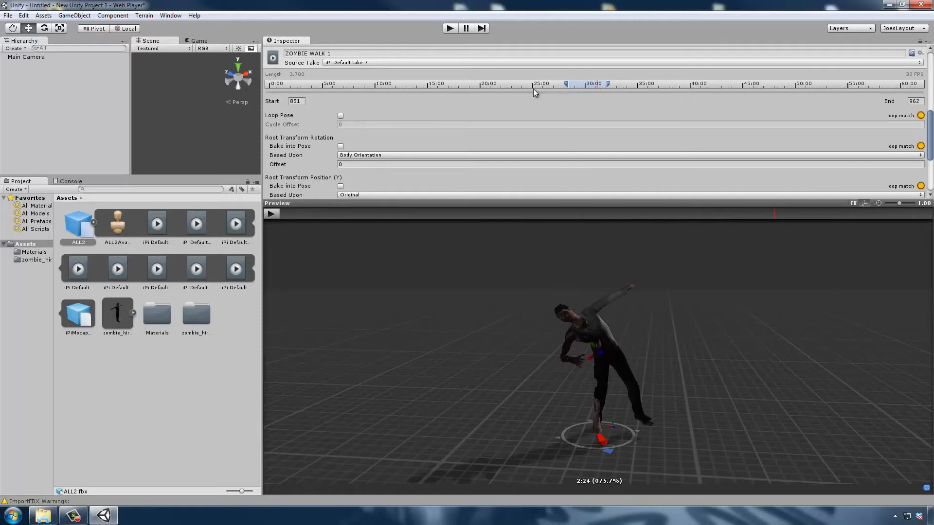
Retrim the ZOMBIE WALK 1 clip to frames 907 to 988 and enable Loop Pose while playing it.
mouse_move(566, 86)
mouse_down()
mouse_move(609, 83)
mouse_move(553, 86)
mouse_move(619, 86)
mouse_up()
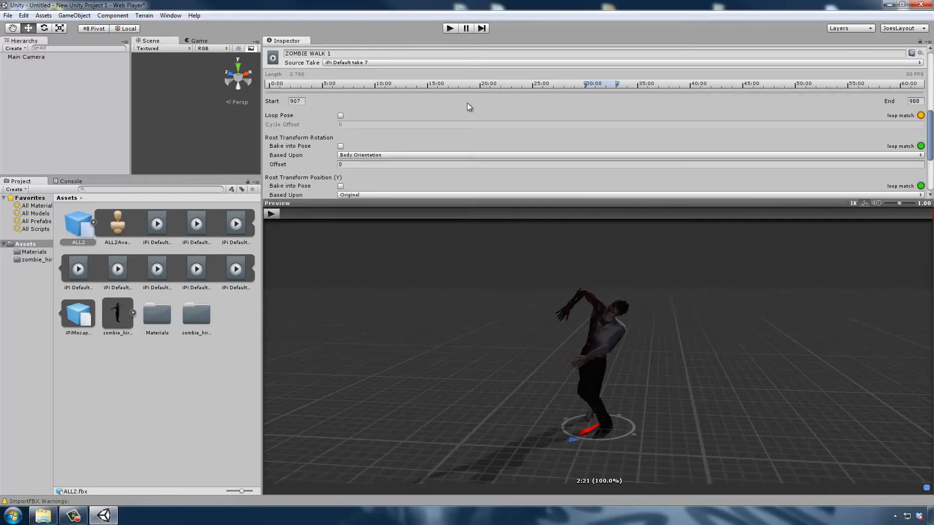
click(271, 214)
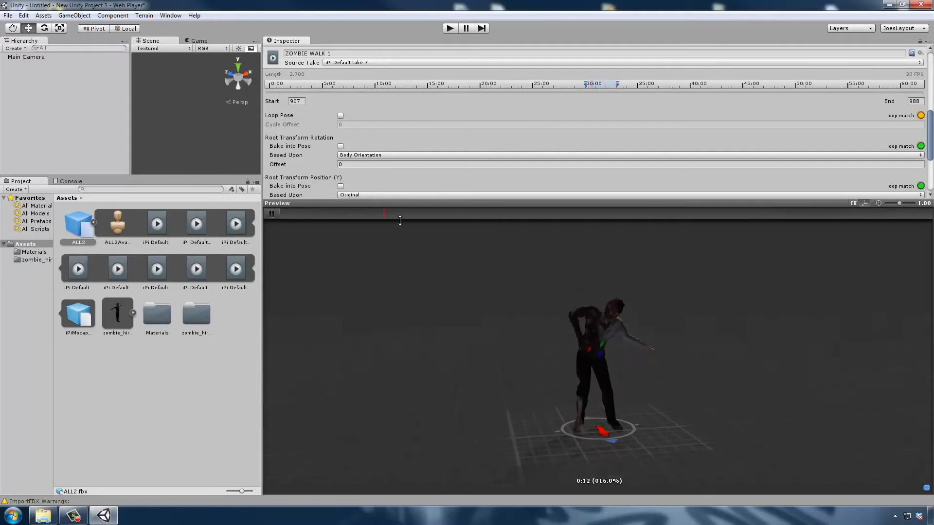
click(340, 115)
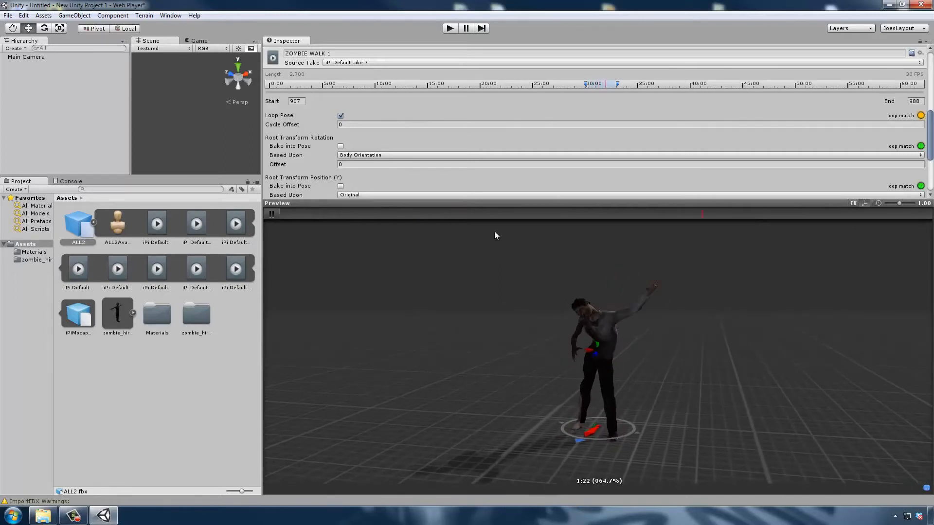
Shrink the preview area, select the ZOMBIE WALK 2 clip and scrub its preview to about 41 seconds.
drag(494, 200, 491, 286)
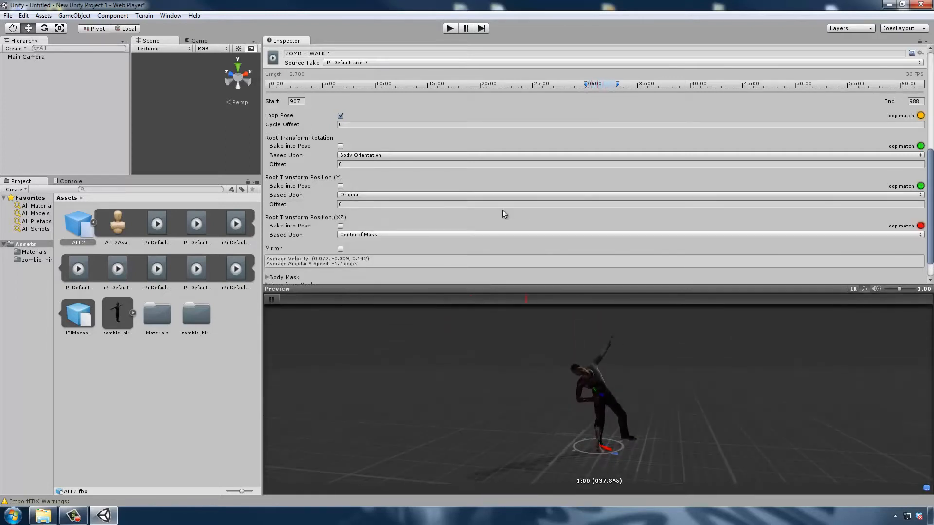
scroll(502, 211, up, 4)
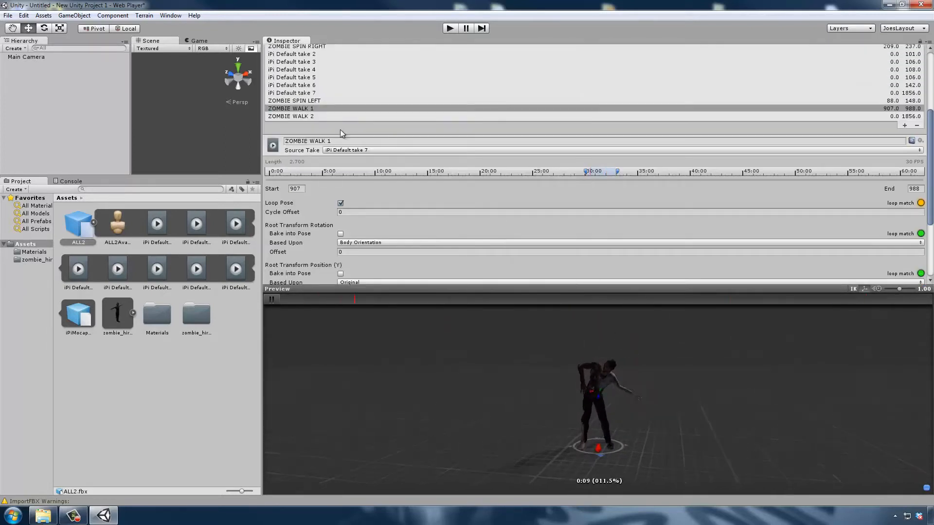
click(311, 117)
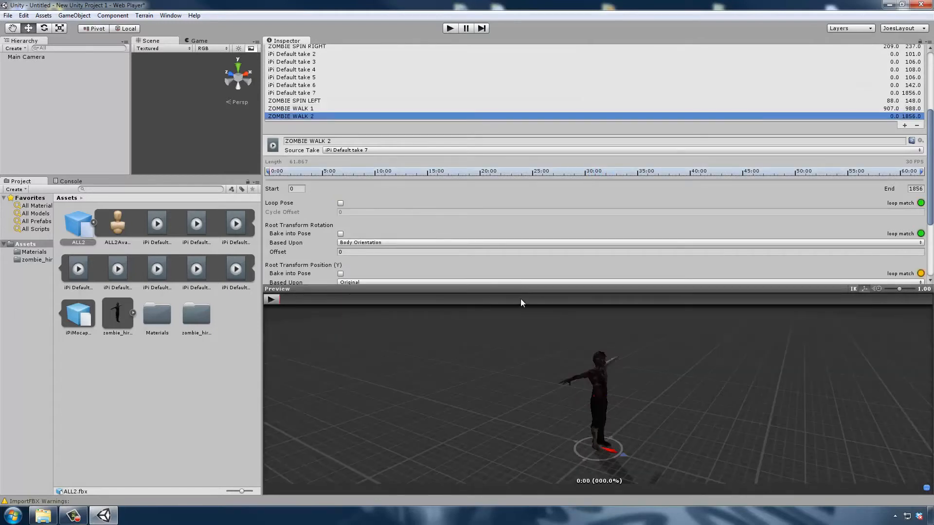
drag(521, 300, 716, 278)
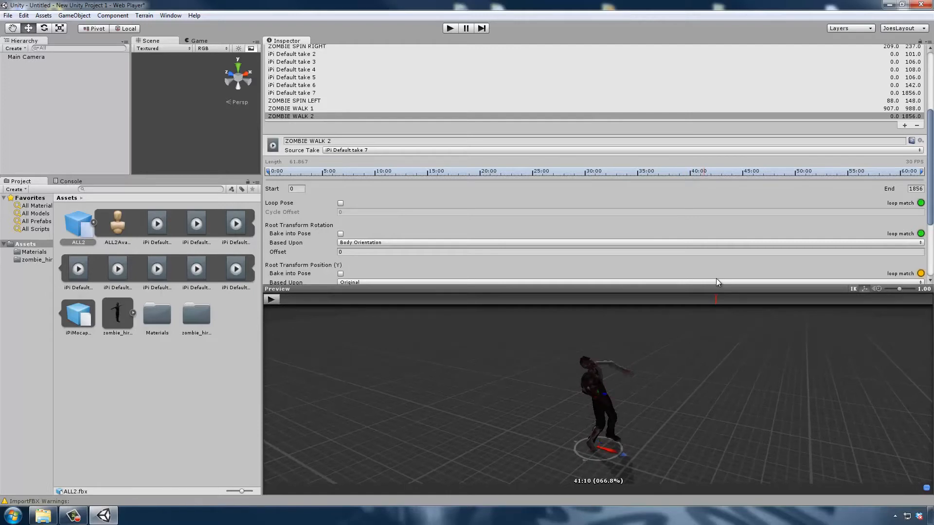
drag(705, 345, 649, 373)
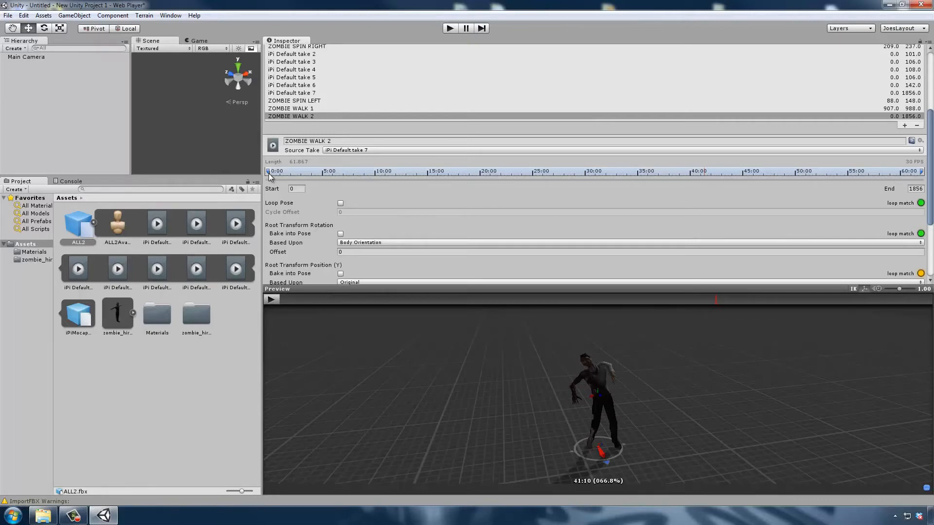
Trim the ZOMBIE WALK 2 clip to frames 1230 to 1384 and enable Loop Pose after playing it.
drag(268, 172, 702, 171)
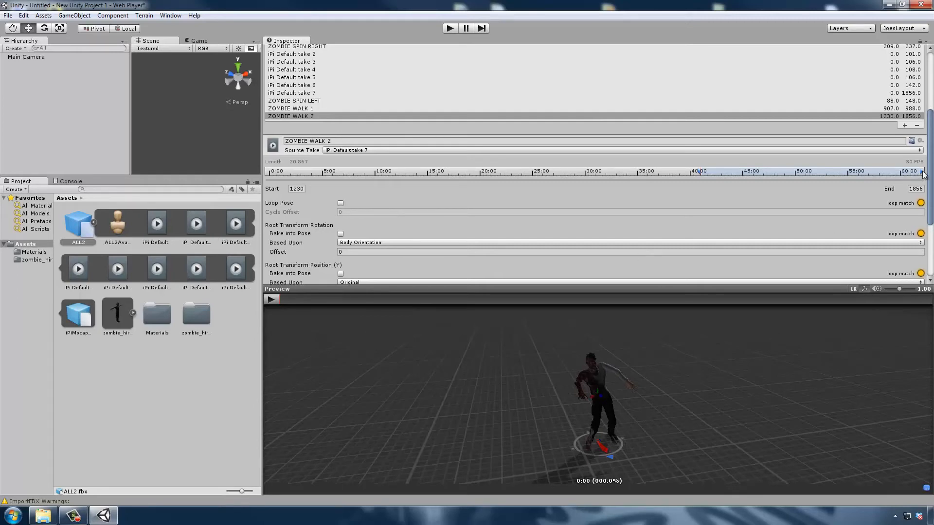
mouse_move(923, 174)
mouse_down()
mouse_move(721, 164)
mouse_move(756, 160)
mouse_up()
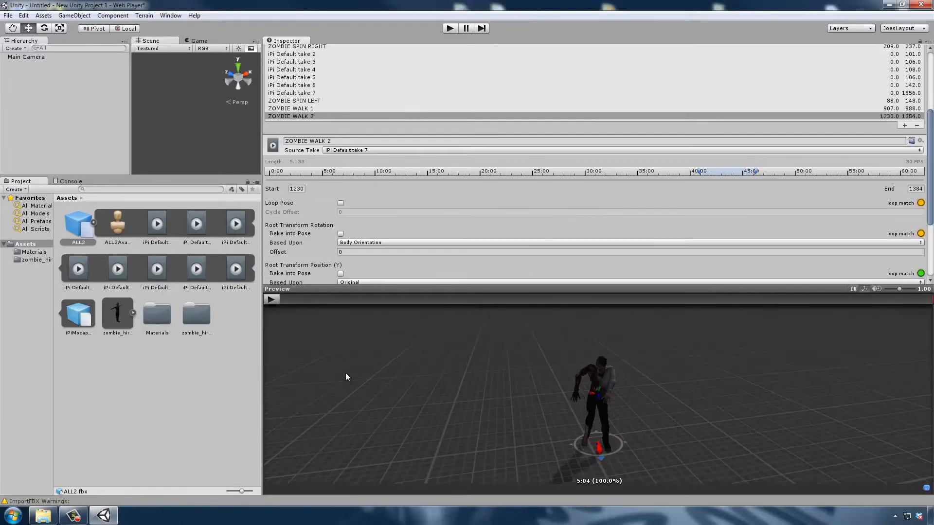
click(271, 299)
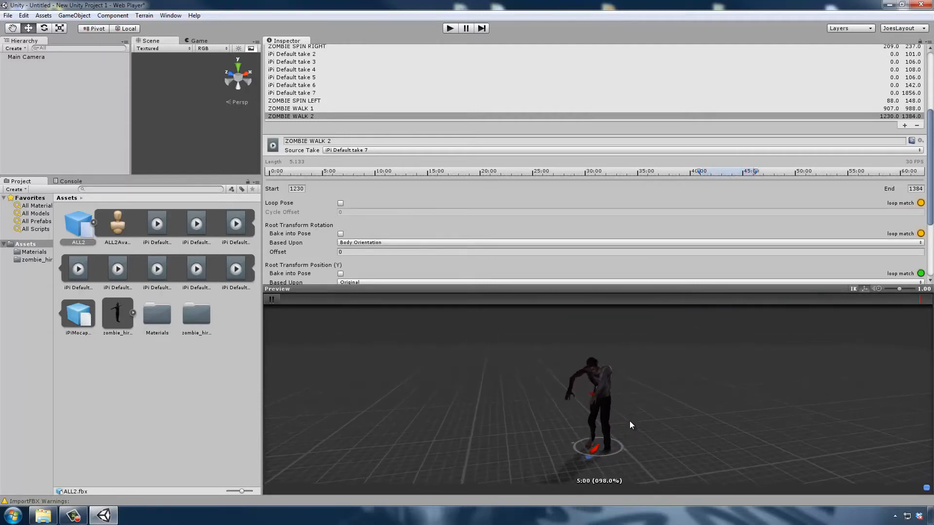
click(341, 203)
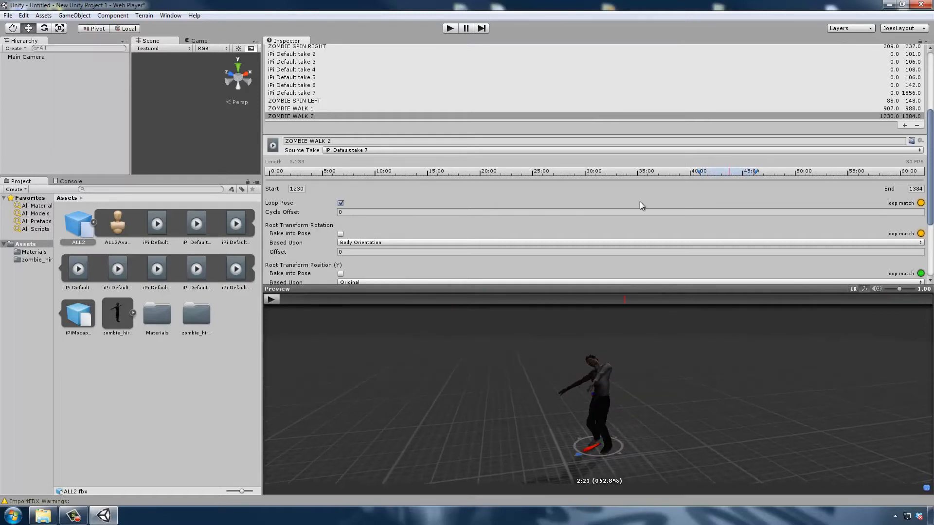
Readjust the ZOMBIE WALK 2 range to start at frame 1238 and end at frame 1434.
drag(697, 171, 697, 173)
drag(756, 174, 774, 176)
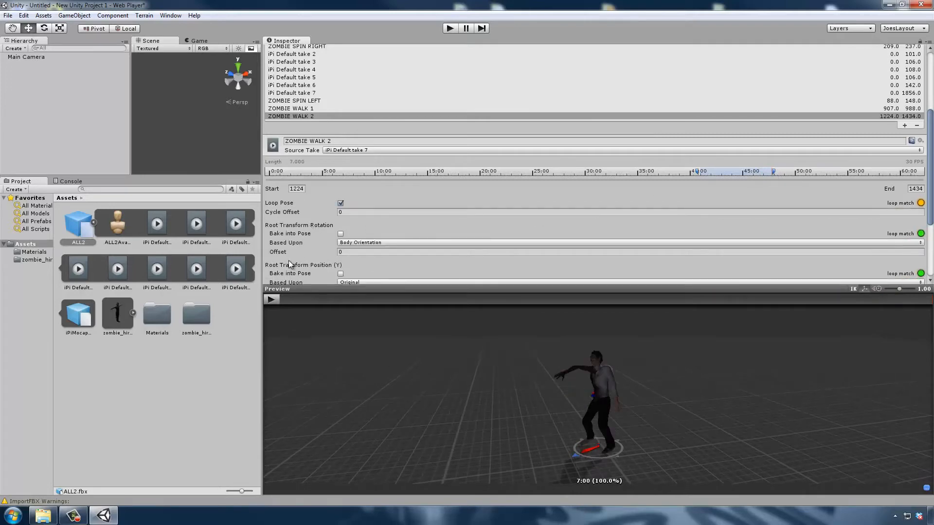
drag(697, 176, 695, 177)
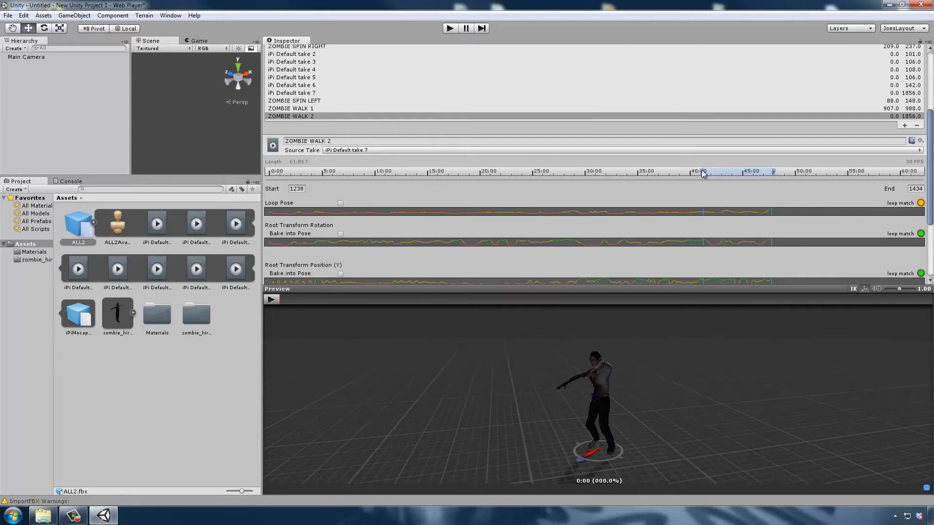
drag(703, 174, 703, 173)
Play the looping ZOMBIE WALK 2 clip in an enlarged preview, then shrink the preview area again.
click(269, 300)
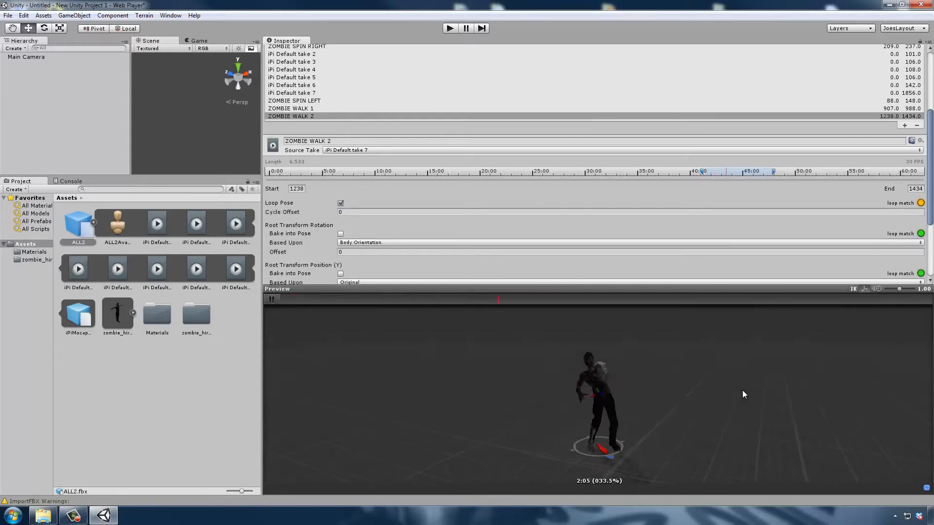
drag(661, 288, 676, 133)
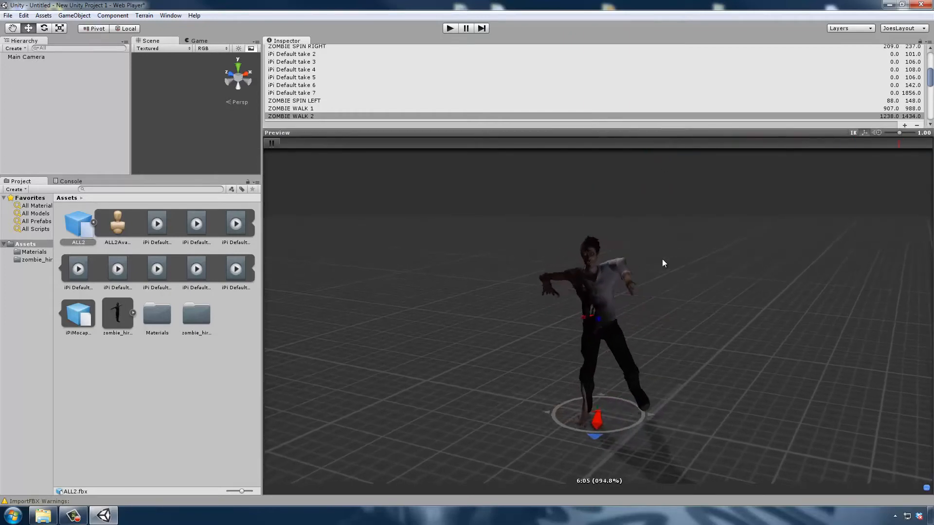
drag(509, 132, 505, 225)
Select the iPi Default take 7 clip and scrub its preview between about 18 and 21 seconds to look for another walk.
scroll(415, 95, up, 3)
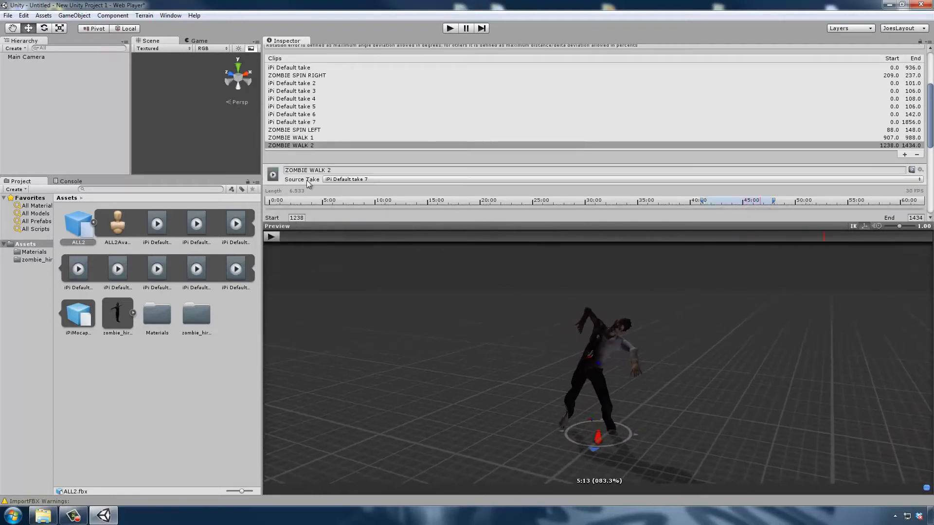
click(320, 121)
drag(287, 234, 348, 232)
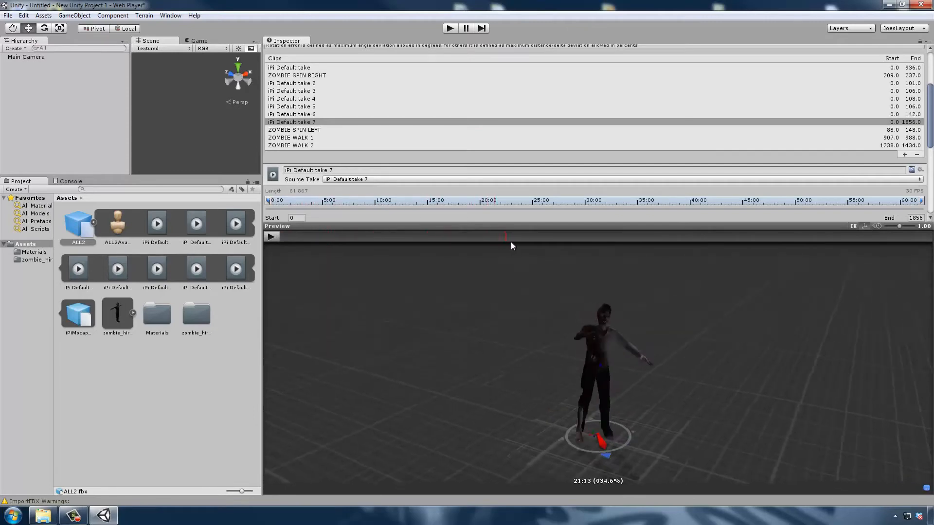
drag(510, 242, 479, 251)
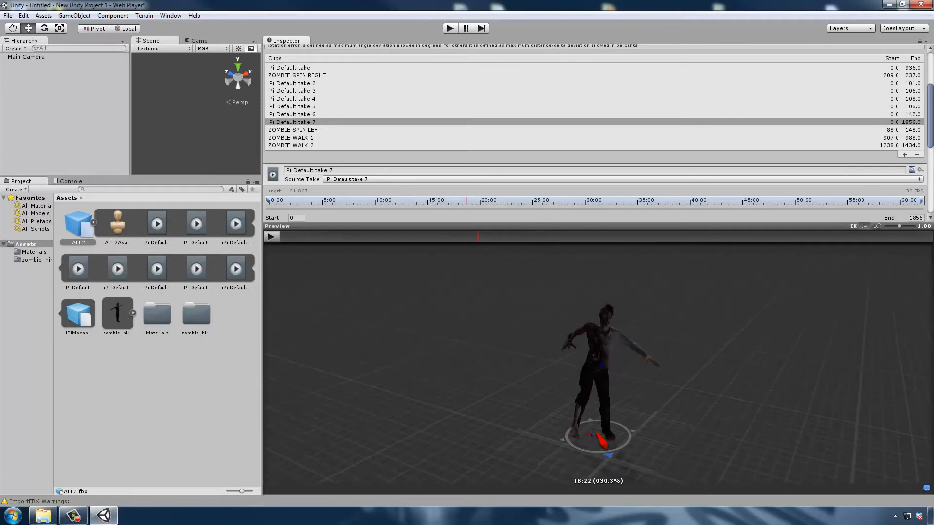
Add a new animation clip, name it FRANKY WALK and scrub through its preview.
click(905, 155)
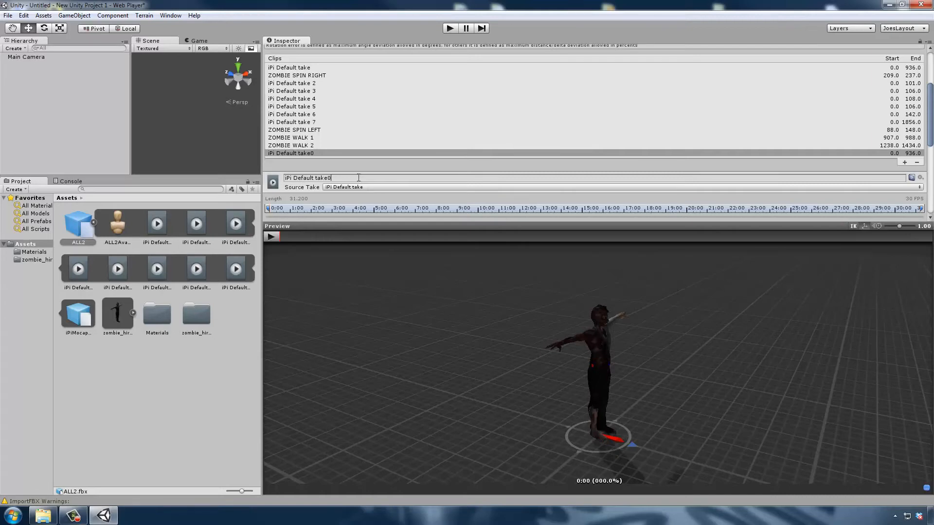
key(BackSpace)
text(FRANKY WALK)
drag(324, 232, 816, 239)
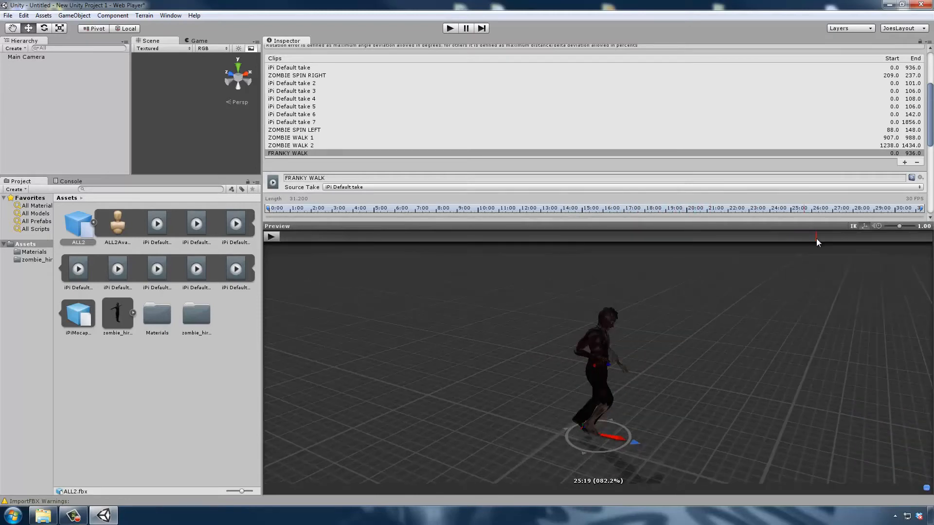
Change the new clip's source take to iPi Default take 7 and scrub its preview to about 55 seconds.
click(344, 188)
click(367, 272)
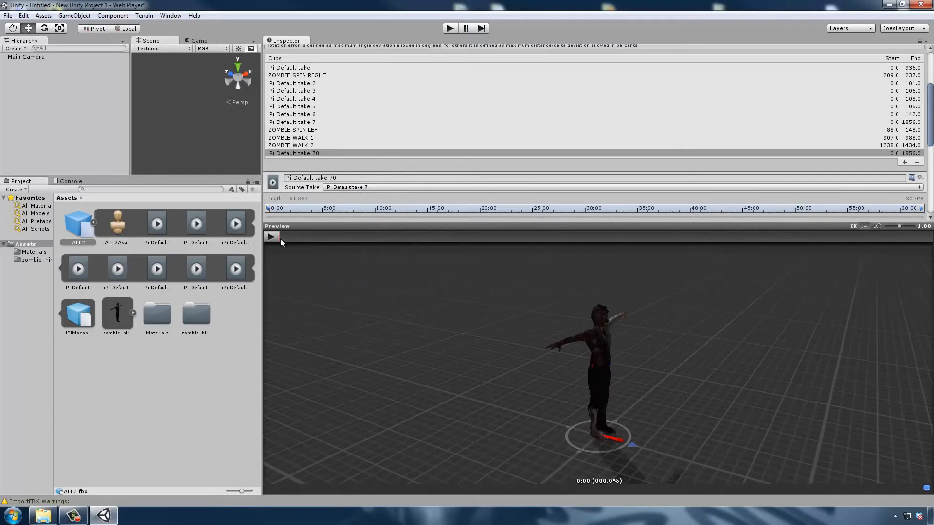
drag(295, 237, 474, 238)
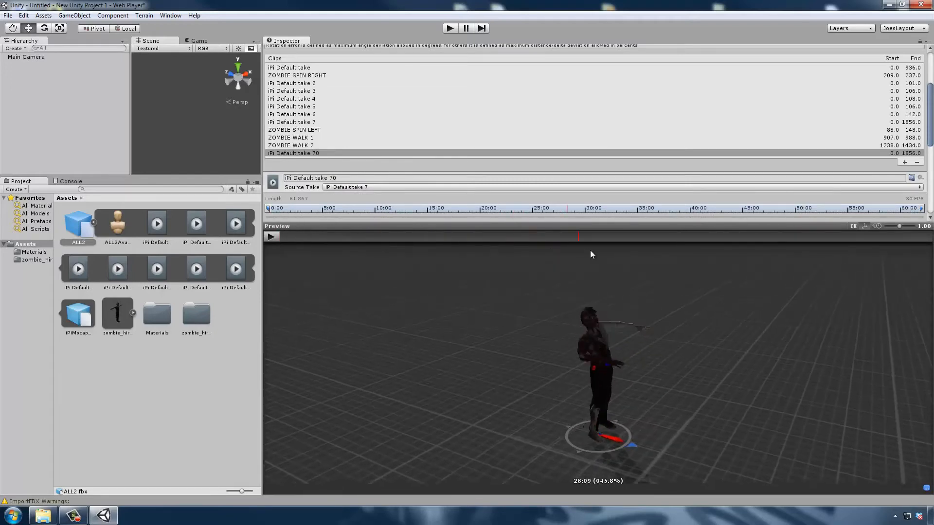
drag(837, 247, 863, 235)
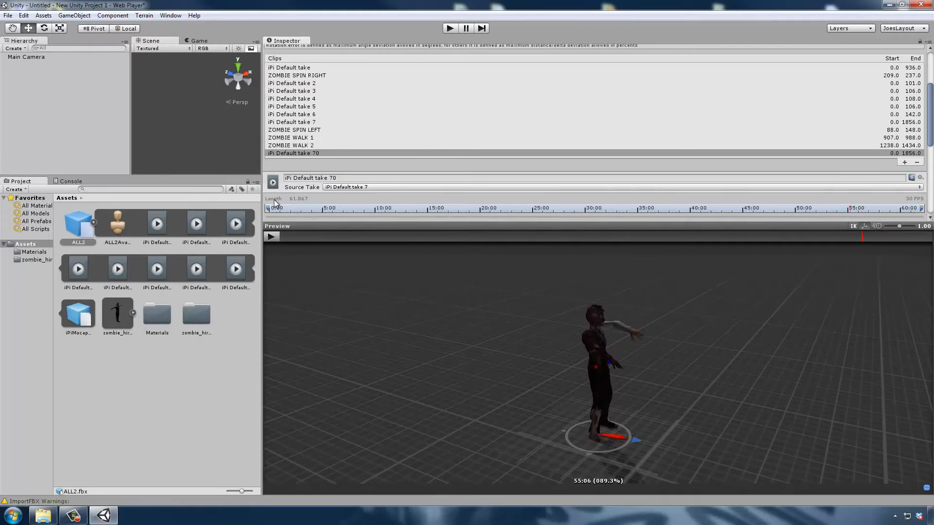
Trim the iPi Default take 70 clip to start at frame 1651 and end at 1792, and enable Loop Pose while previewing it.
drag(268, 213, 847, 211)
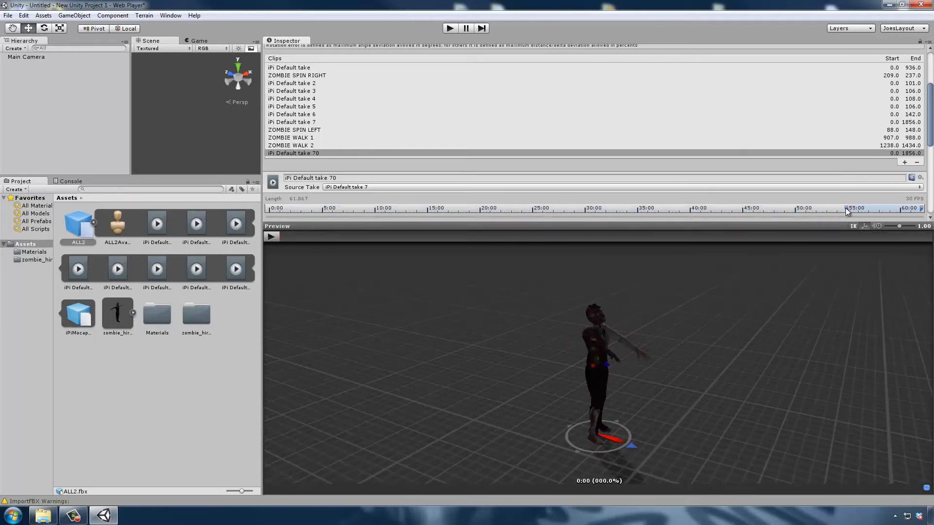
right_click(393, 326)
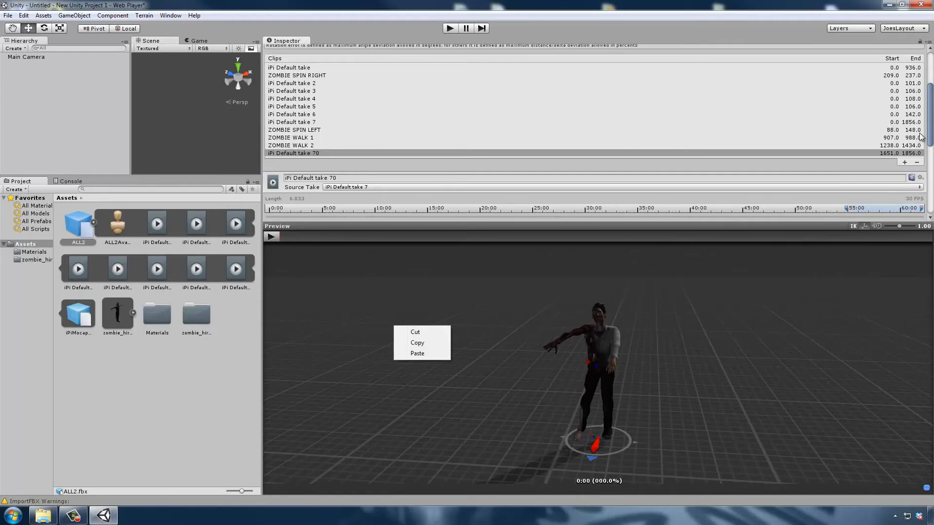
drag(930, 141, 931, 175)
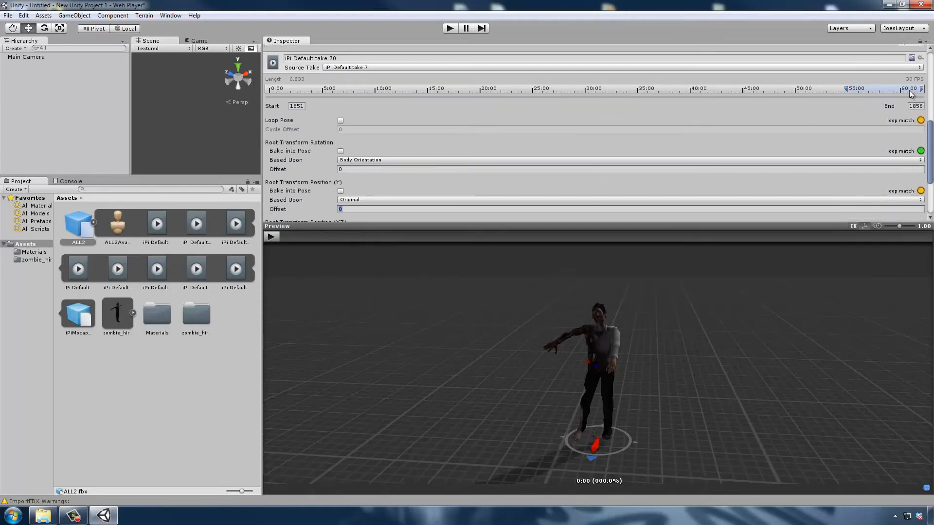
mouse_move(923, 93)
mouse_down()
mouse_move(888, 89)
mouse_move(898, 82)
mouse_up()
click(272, 237)
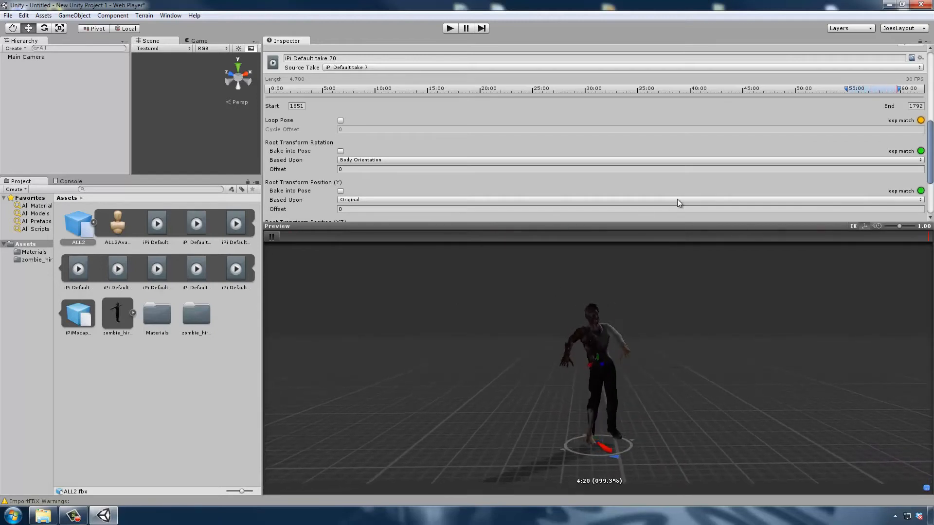
click(341, 120)
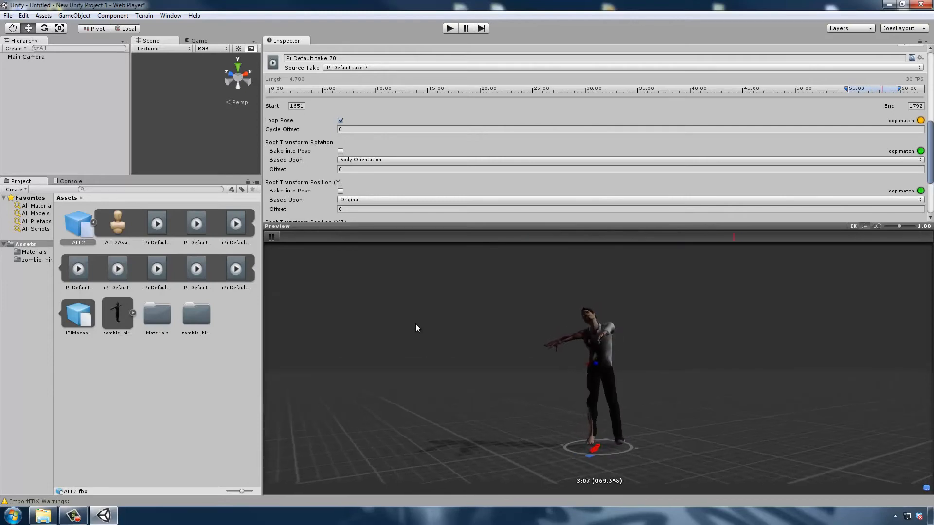
Rename the trimmed iPi Default take 70 clip as FRANKY WALK and pause its preview.
scroll(383, 197, up, 6)
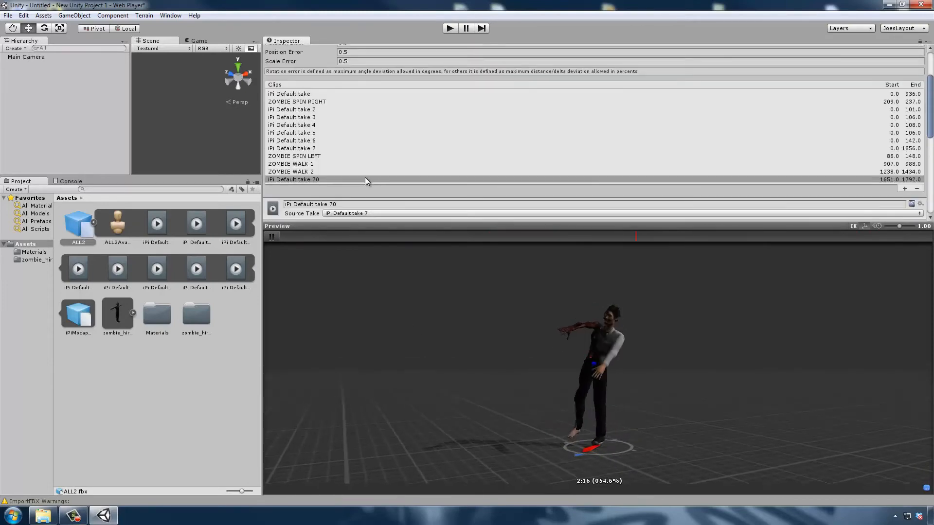
scroll(365, 178, down, 3)
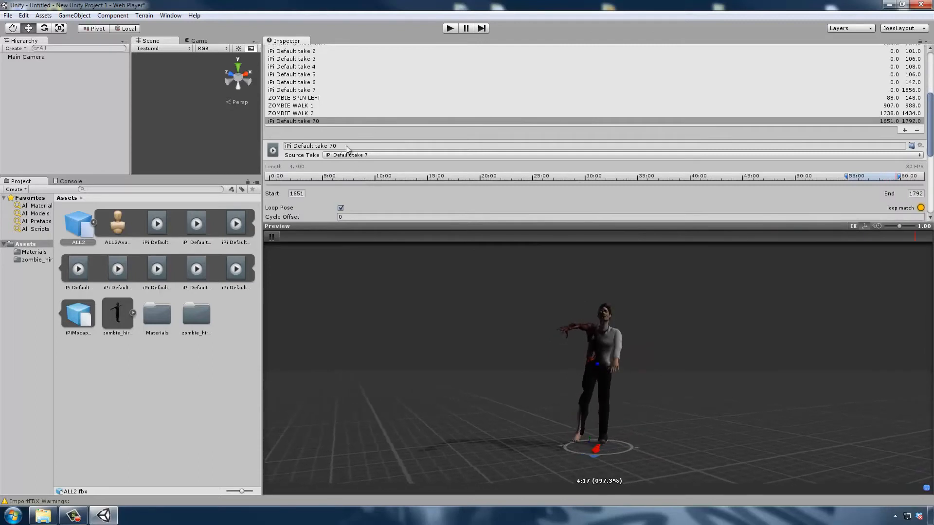
drag(346, 145, 275, 140)
text(FRAN)
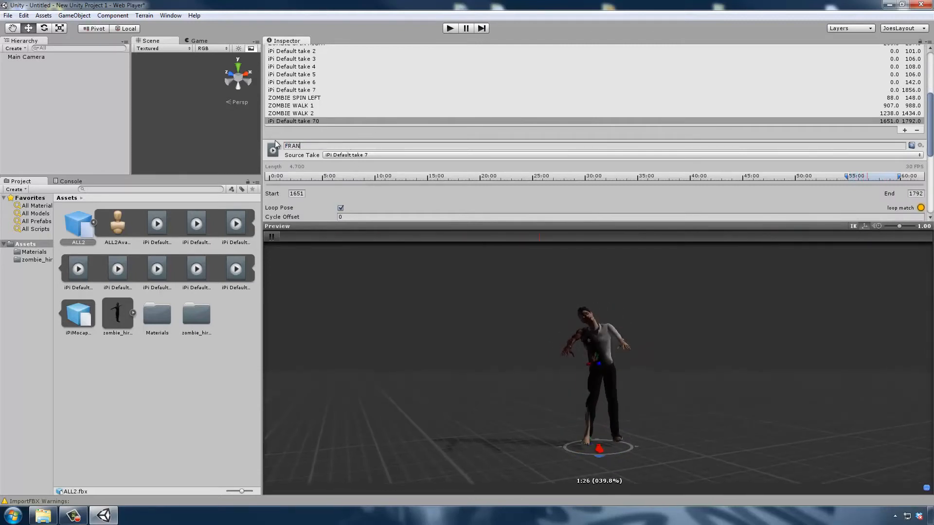
text(KY WALK)
key(Return)
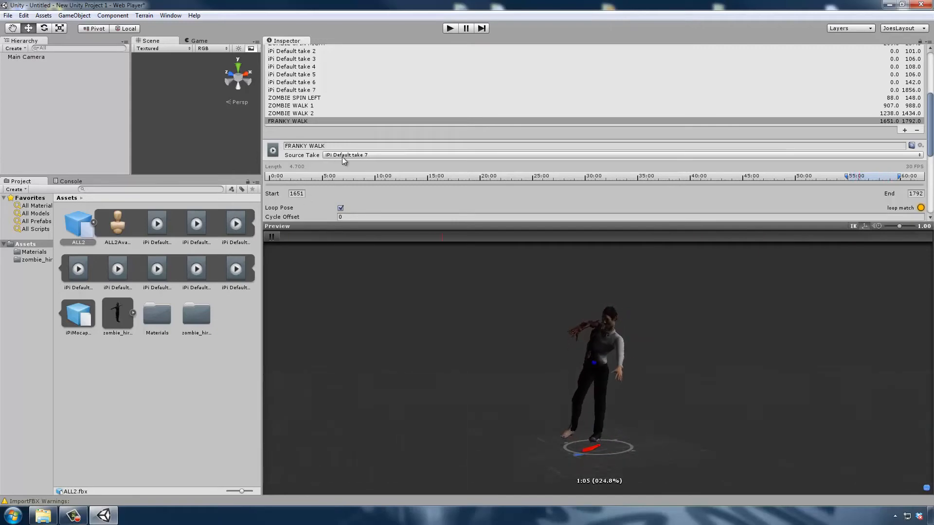
click(271, 236)
Scrub through the previews of the iPi Default take 3 and iPi Default take 6 clips.
scroll(355, 118, up, 3)
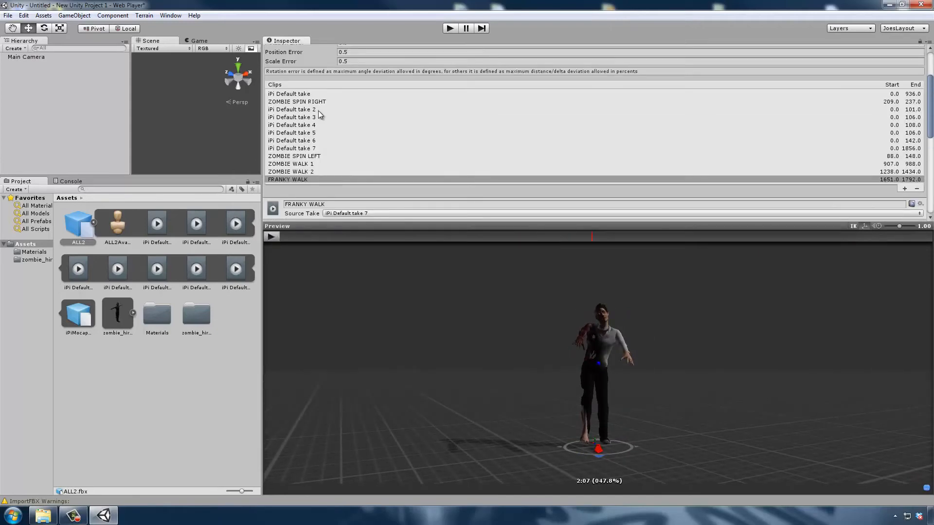
click(315, 117)
drag(288, 237, 402, 244)
drag(485, 244, 863, 272)
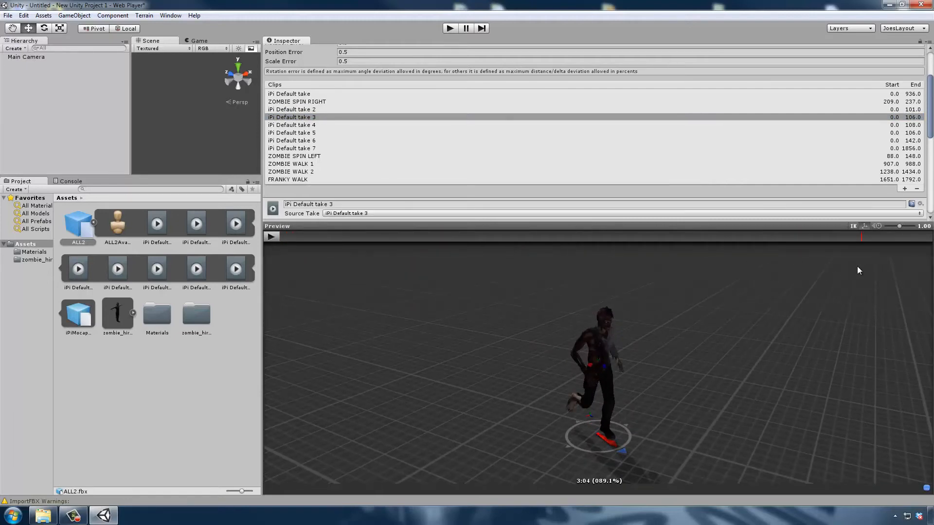
click(482, 140)
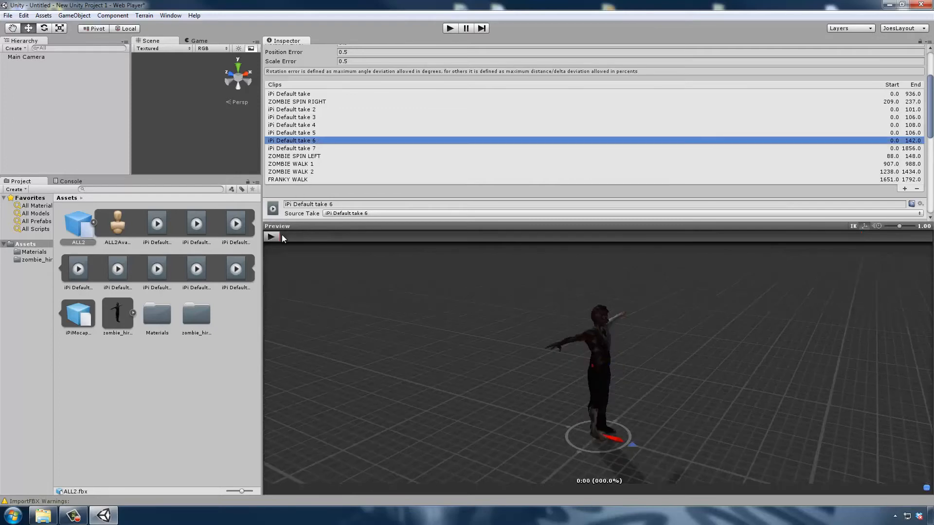
drag(283, 237, 357, 242)
drag(448, 249, 856, 268)
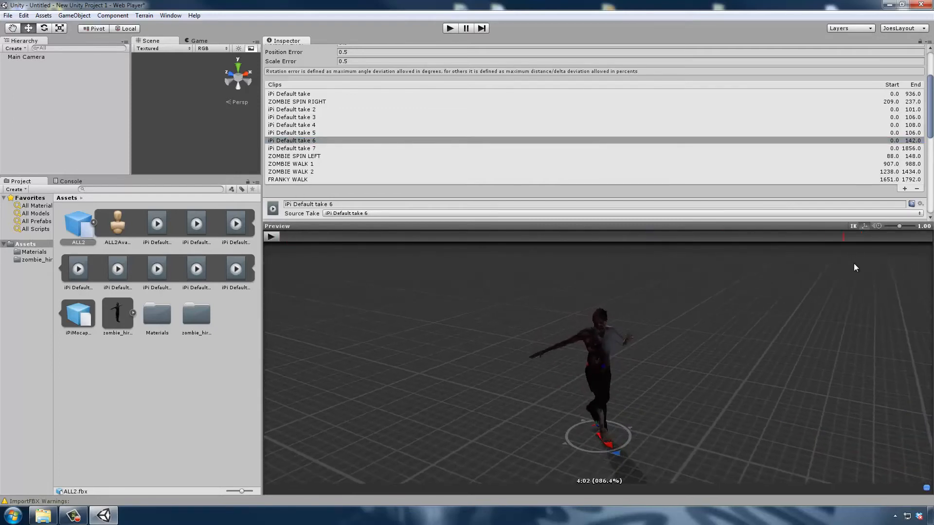
Select the iPi Default take 7 clip and scrub its preview to about 44 seconds.
click(306, 149)
drag(297, 238, 371, 241)
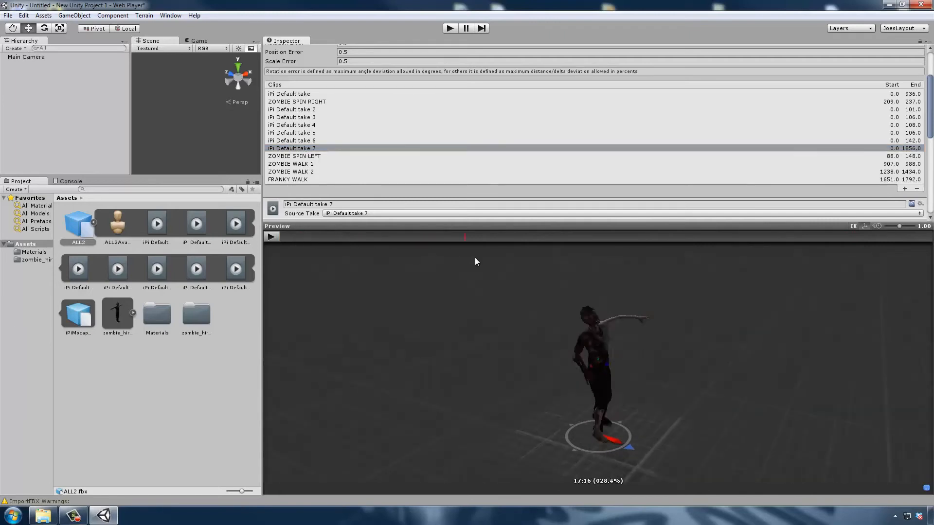
drag(476, 261, 743, 276)
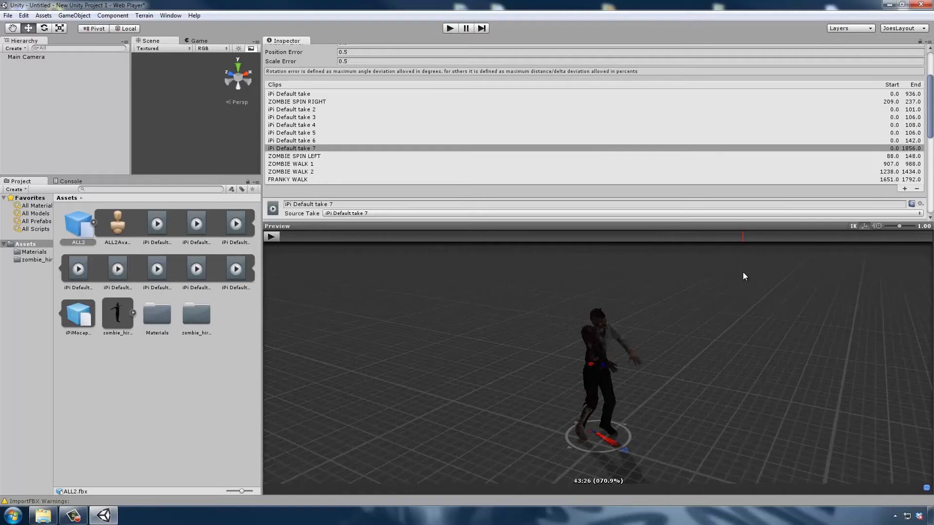
drag(743, 276, 389, 137)
Scrub through iPi Default take 3 again, and examine the iPi Default take 2 motion back and forth for a usable run.
click(341, 116)
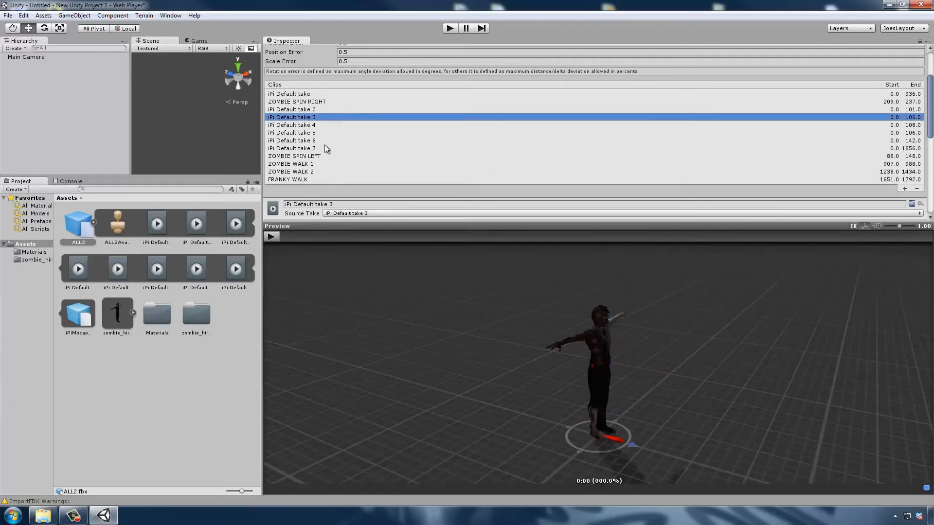
click(287, 239)
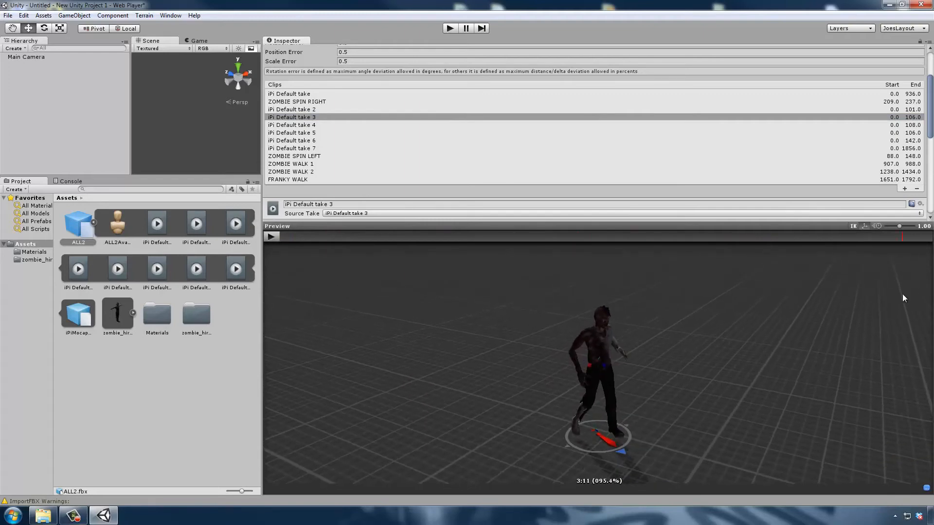
click(281, 110)
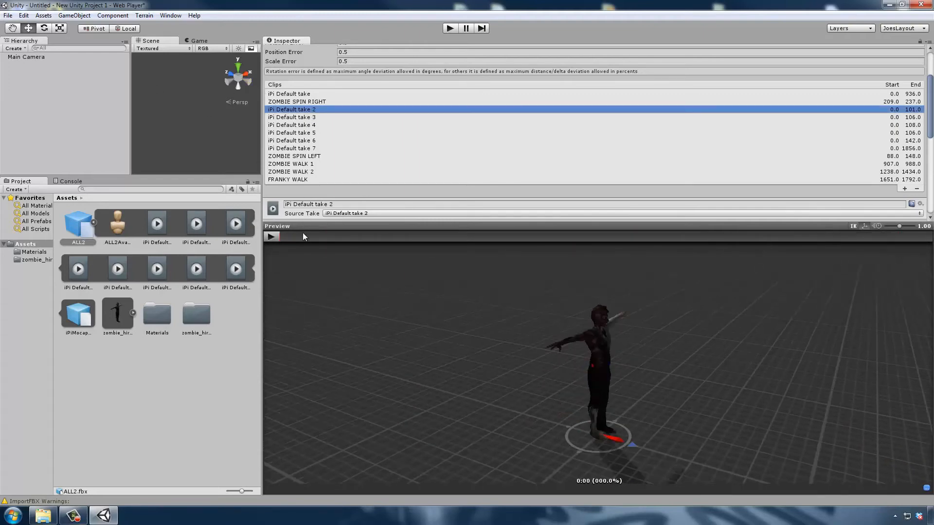
drag(394, 242, 695, 253)
drag(615, 264, 319, 274)
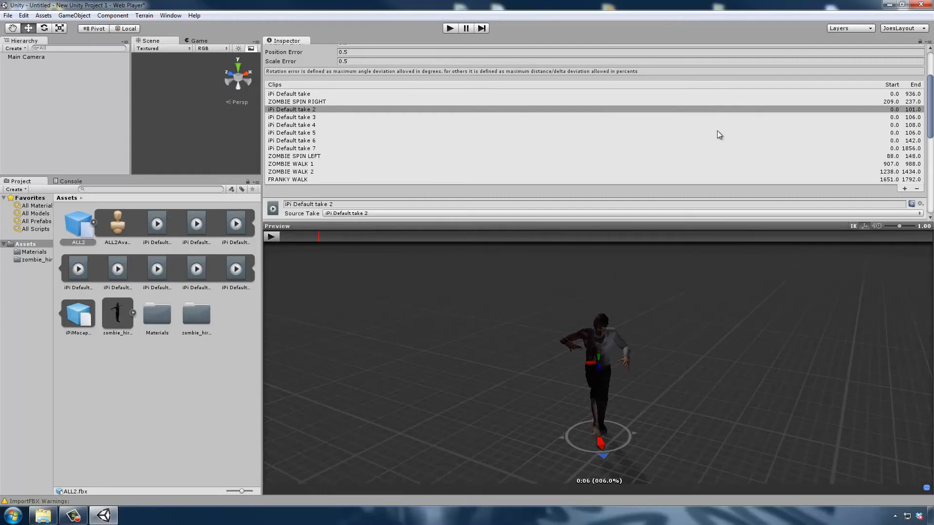
Add a new animation clip with iPi Default take 2 as its source take and name it GArden Run.
click(904, 188)
scroll(370, 204, down, 3)
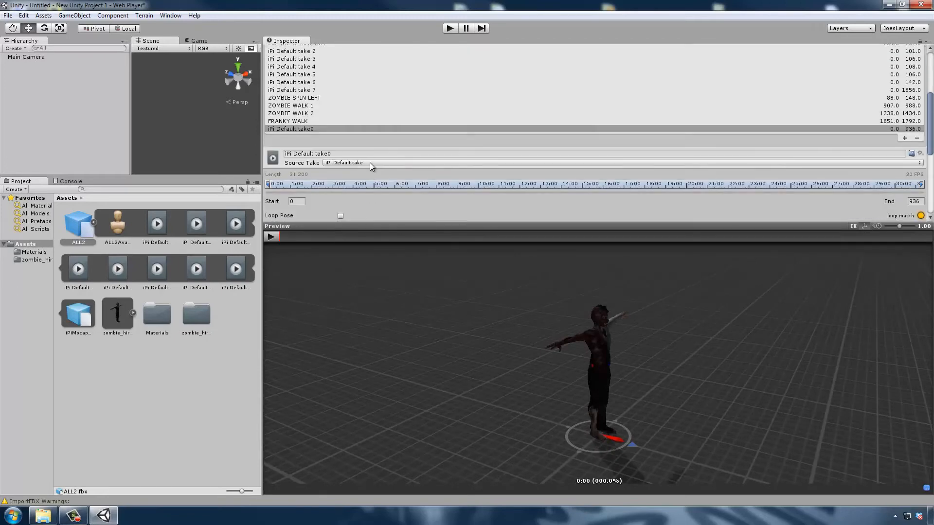
click(370, 162)
click(364, 195)
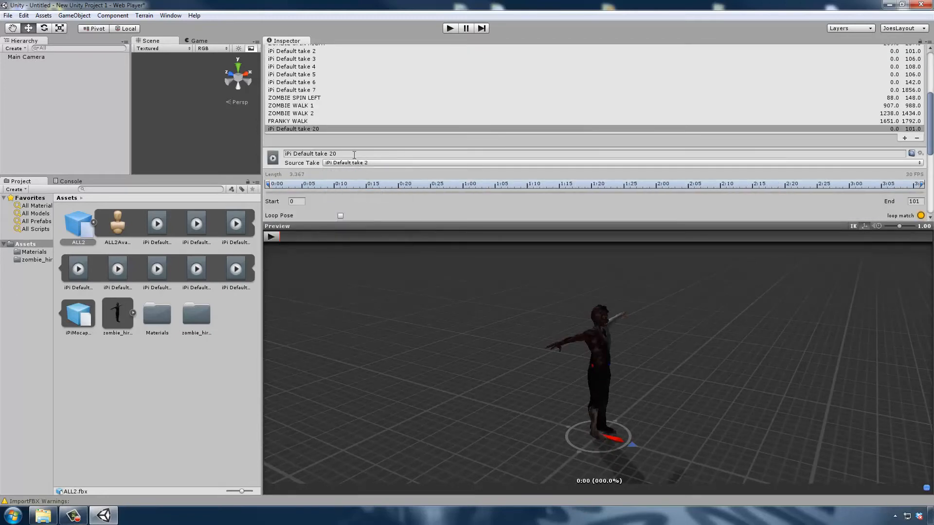
drag(337, 154, 214, 159)
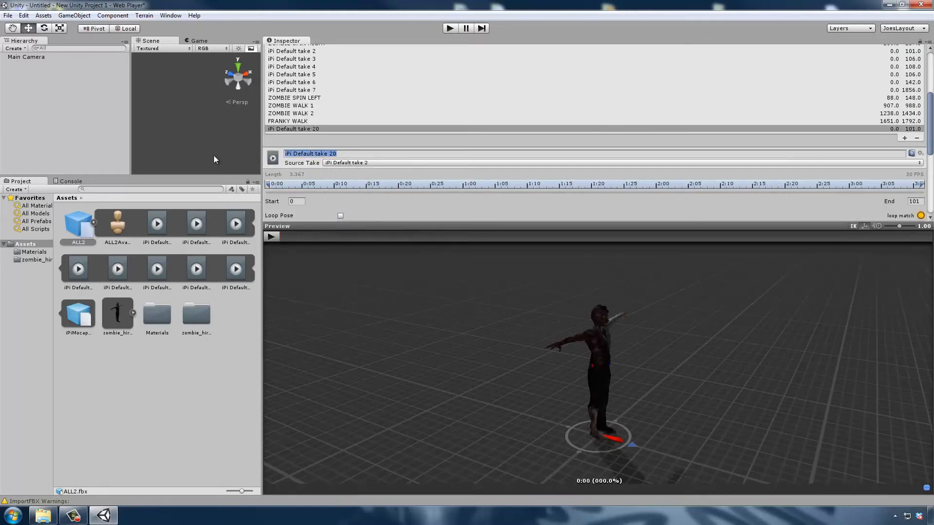
text(GArden Run)
key(Return)
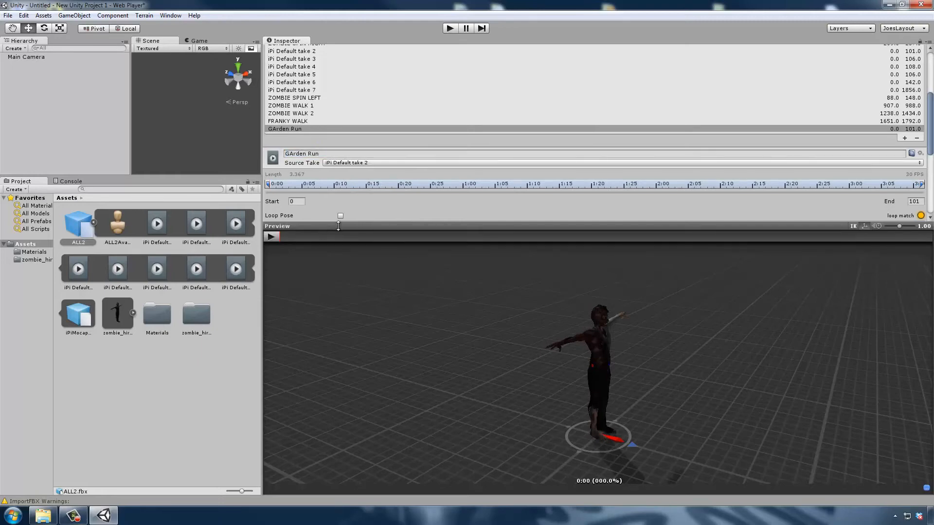
Trim the GArden Run clip to start at frame 3.3 and end at frame 50.6.
scroll(431, 180, down, 3)
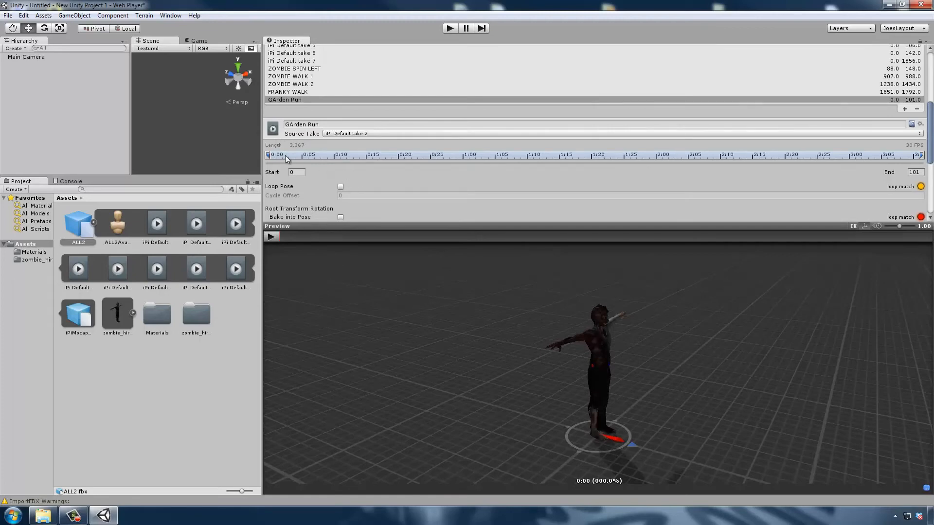
drag(267, 155, 287, 156)
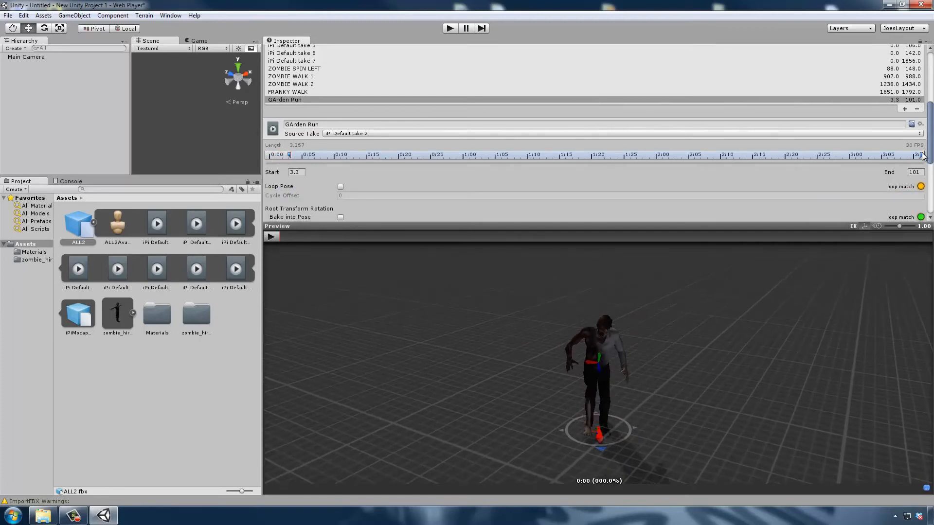
drag(920, 153, 734, 154)
scroll(742, 173, down, 2)
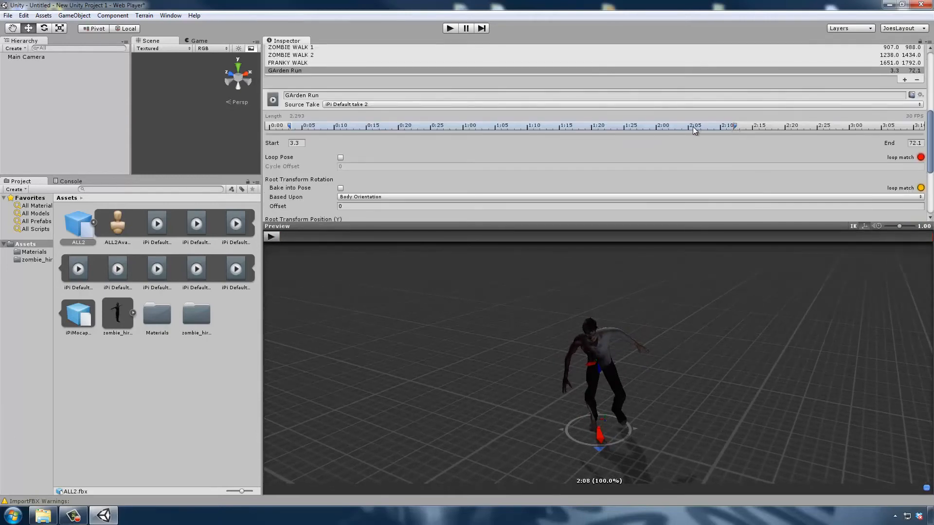
mouse_move(735, 128)
mouse_down()
mouse_move(593, 122)
mouse_move(598, 100)
mouse_up()
scroll(707, 184, down, 4)
scroll(707, 184, up, 2)
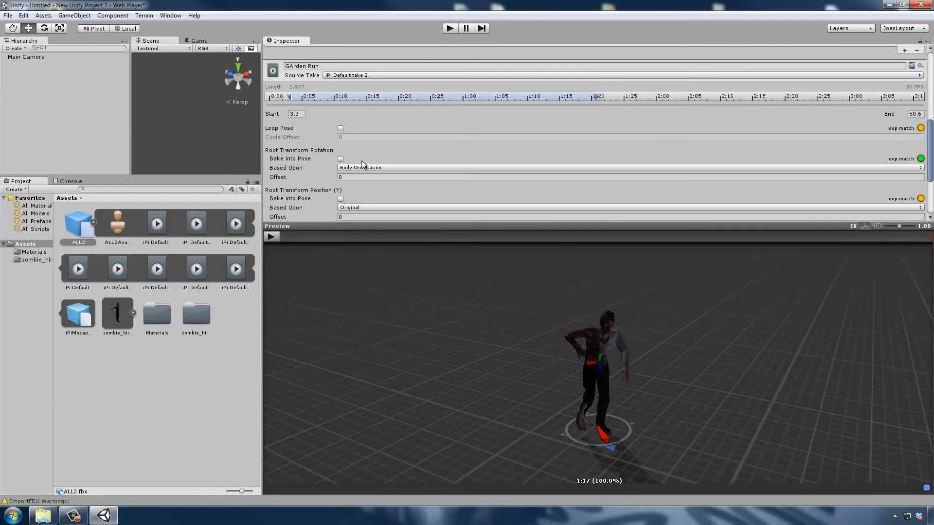
Play the GArden Run preview, enable Loop Pose and view the looping run from another angle.
click(272, 237)
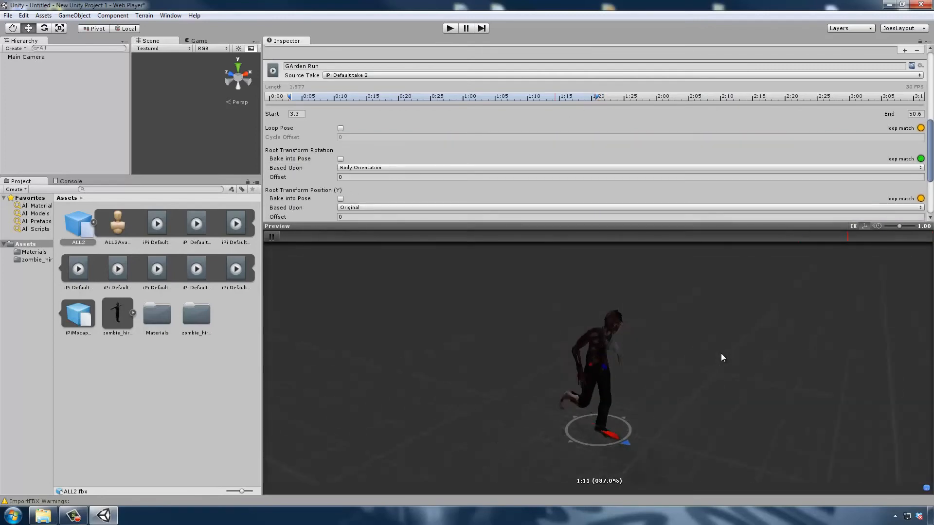
click(341, 129)
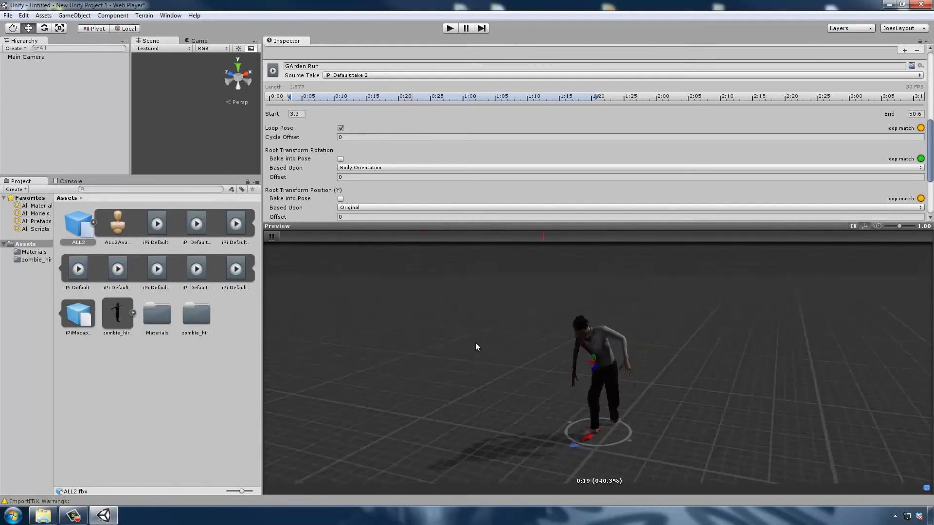
drag(443, 334, 546, 349)
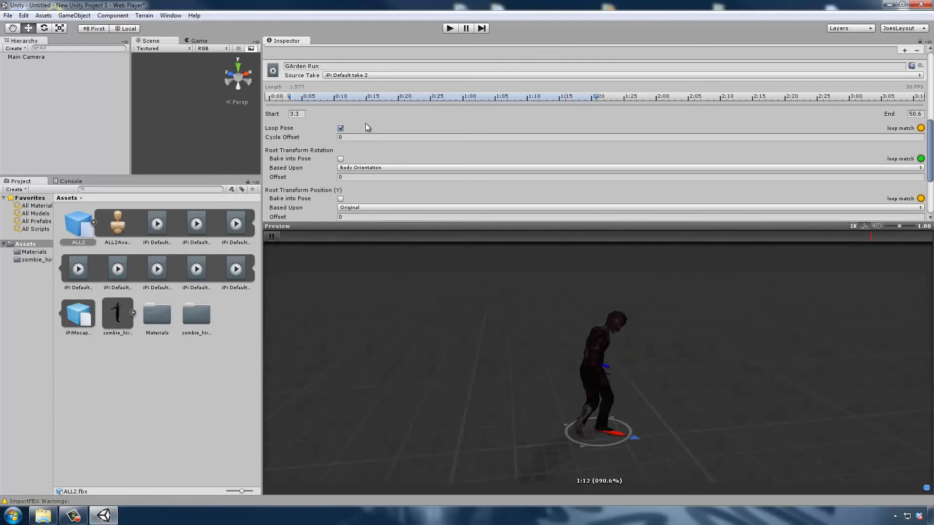
Select the iPi Default take 7 clip and scrub the opening of its preview to about 1:22.
scroll(366, 133, up, 3)
scroll(350, 144, up, 2)
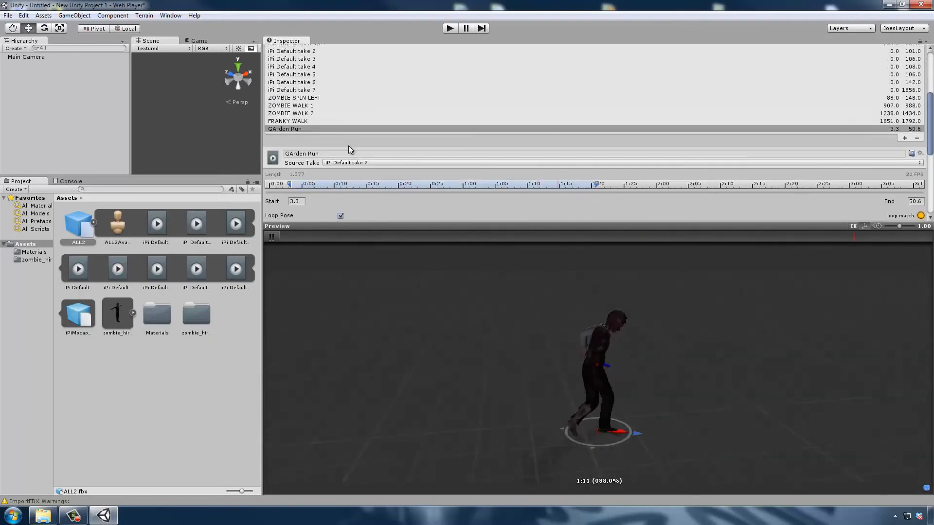
click(312, 91)
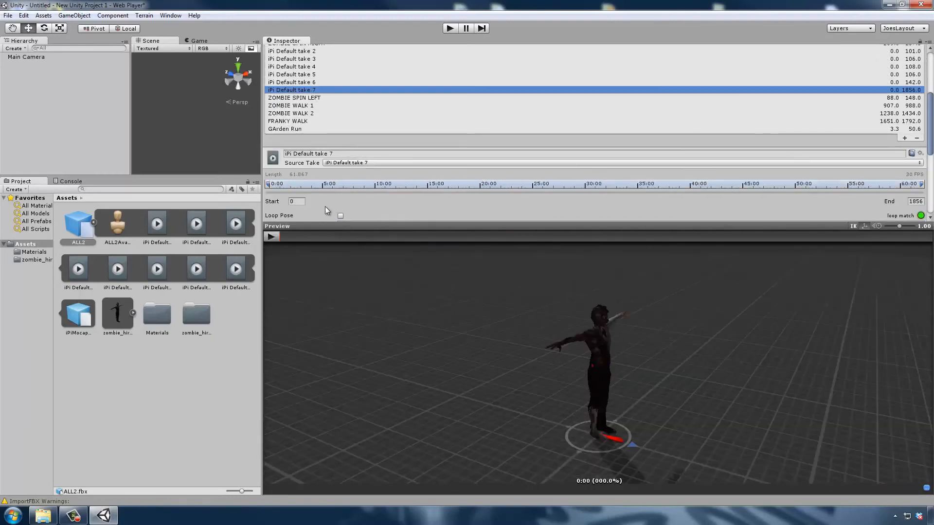
click(286, 236)
mouse_move(286, 236)
mouse_down()
mouse_move(427, 231)
mouse_move(524, 241)
mouse_move(298, 240)
mouse_up()
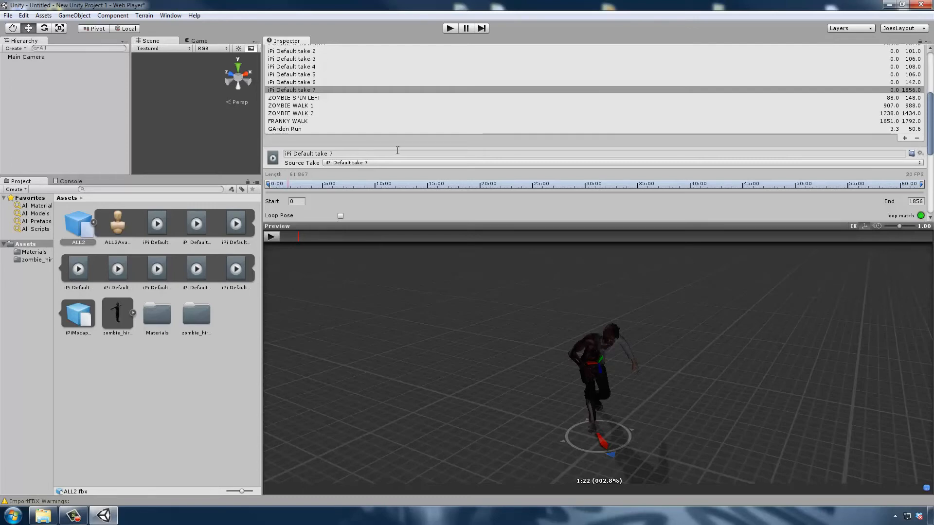
Add another animation clip and set its source take to iPi Default take 7.
click(905, 138)
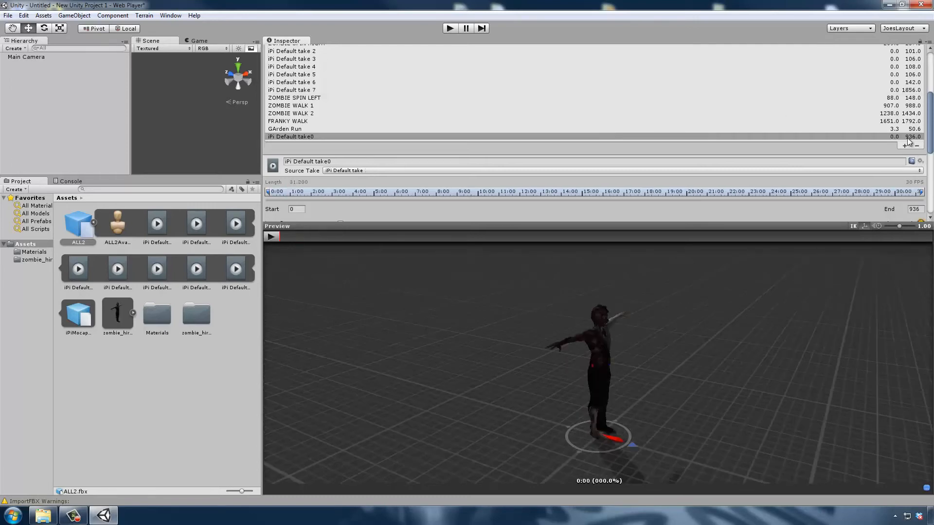
click(389, 170)
click(357, 256)
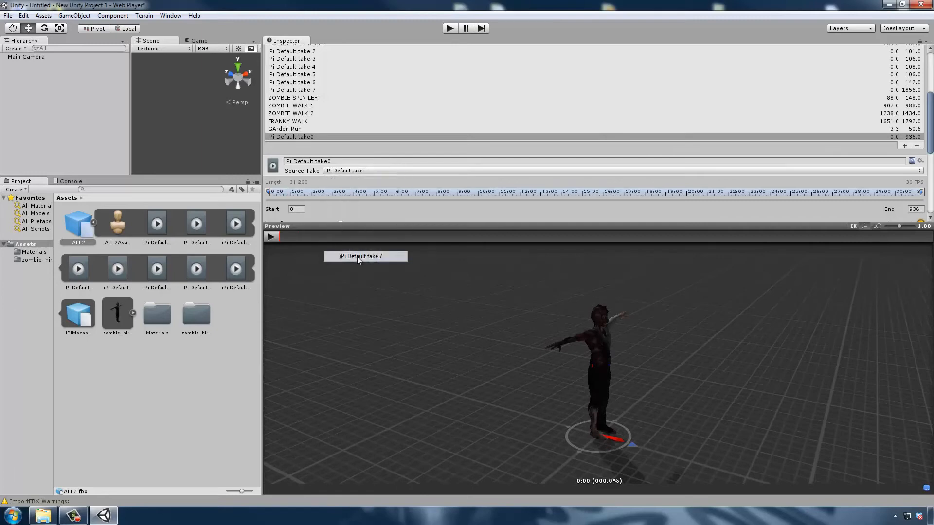
Rename the new clip as WADDLE WALK.
click(311, 161)
text(WADDLE WALK)
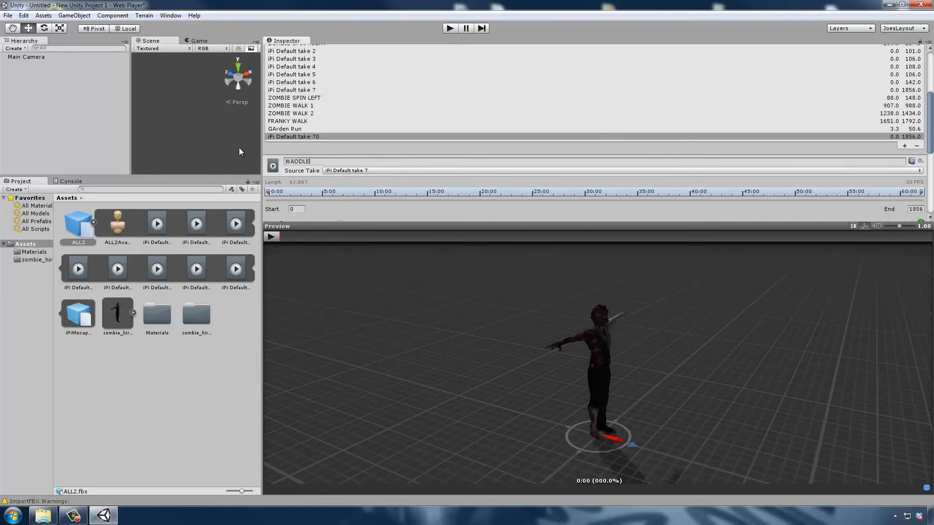
key(Return)
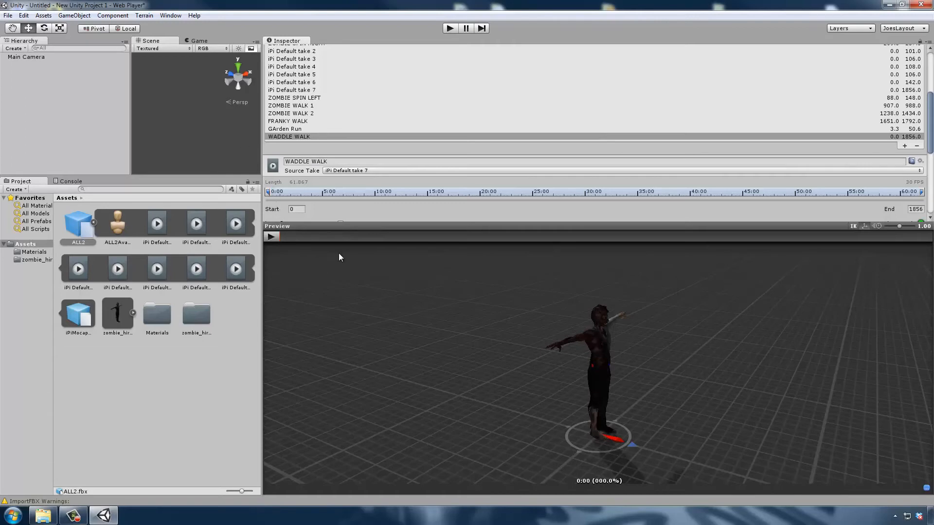
Trim the WADDLE WALK clip to start at frame 244 and end at frame 348.
mouse_move(353, 221)
mouse_down()
mouse_move(354, 163)
mouse_move(354, 214)
mouse_up()
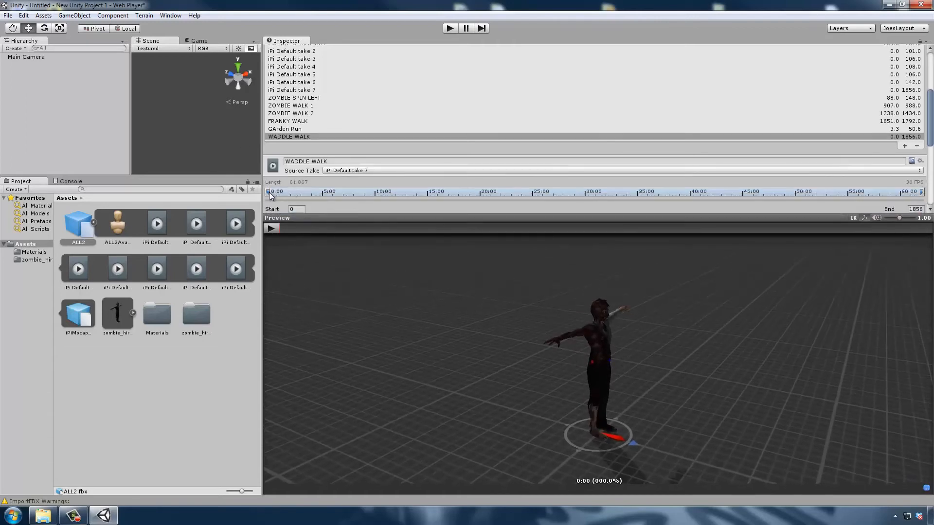
drag(269, 194, 355, 190)
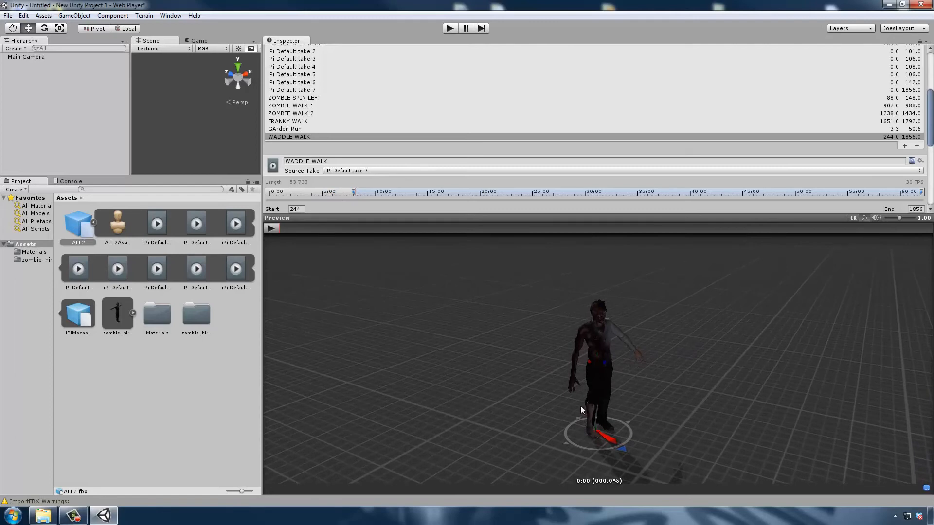
scroll(883, 156, down, 5)
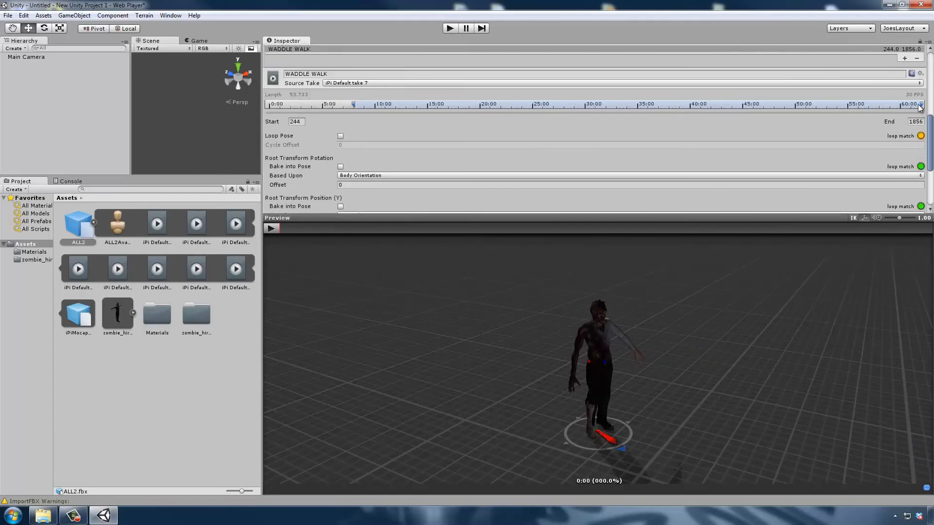
drag(920, 105, 393, 102)
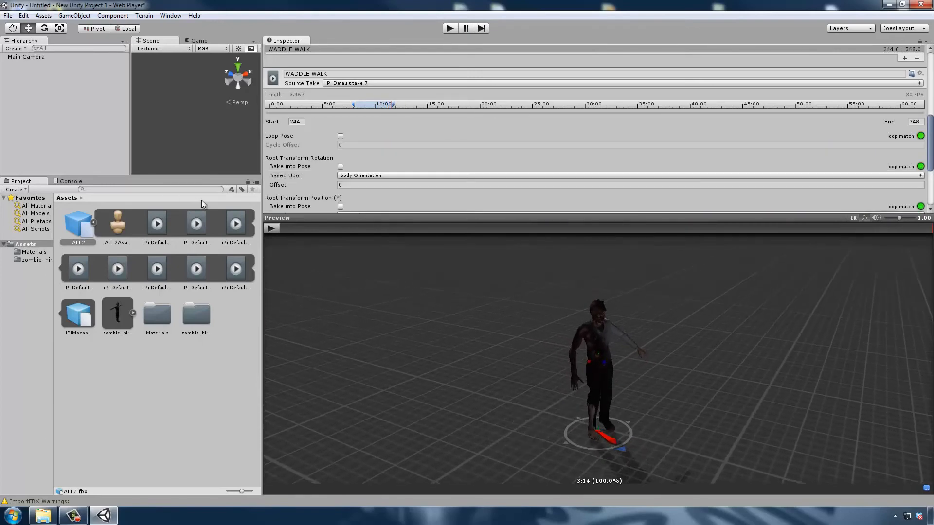
Play the WADDLE WALK preview with Loop Pose enabled, view it in an enlarged preview area, and pause it.
click(271, 227)
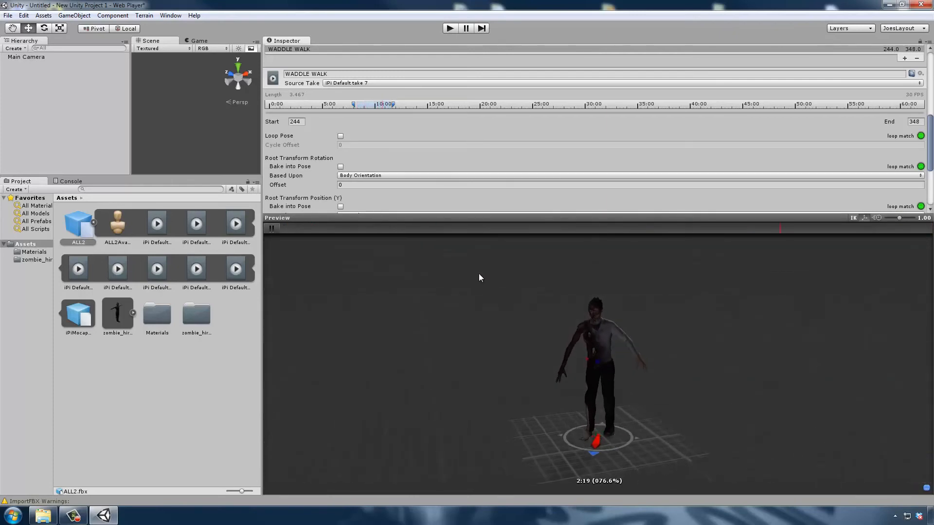
click(341, 137)
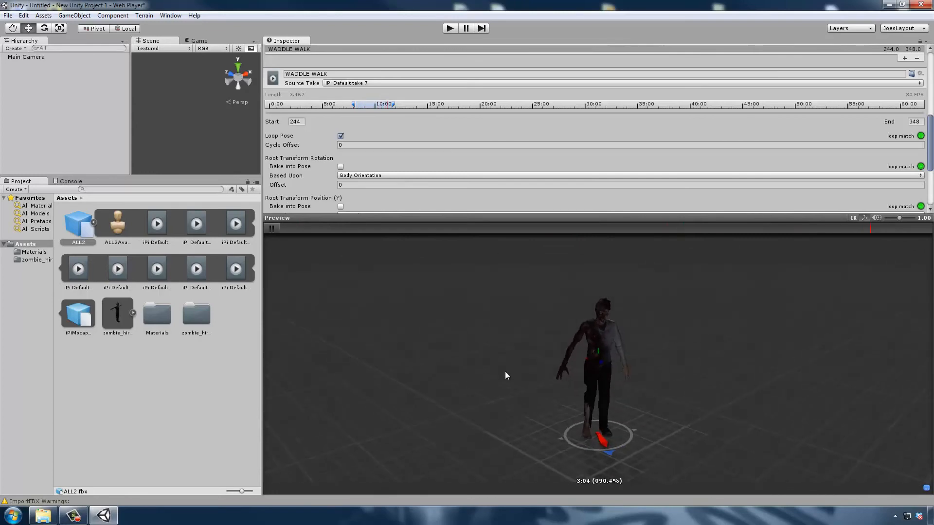
drag(484, 212, 484, 151)
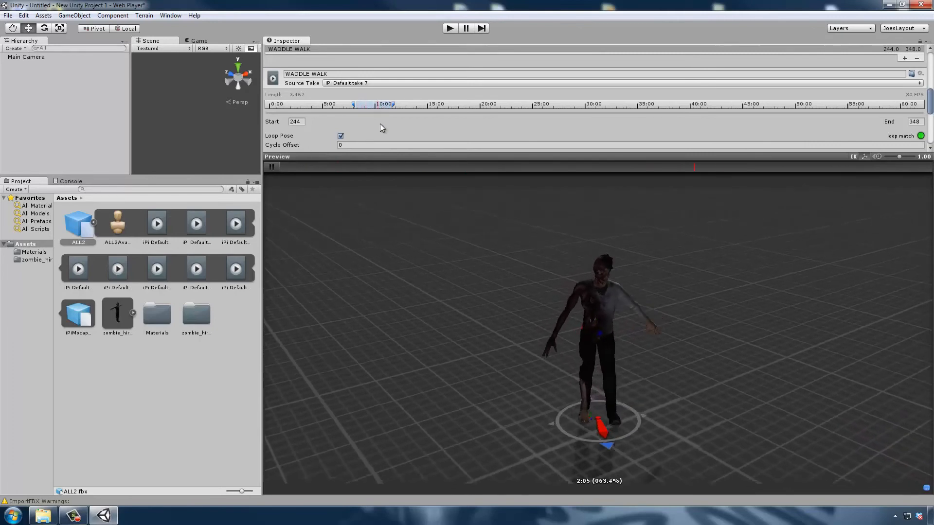
scroll(380, 124, down, 3)
scroll(381, 123, up, 6)
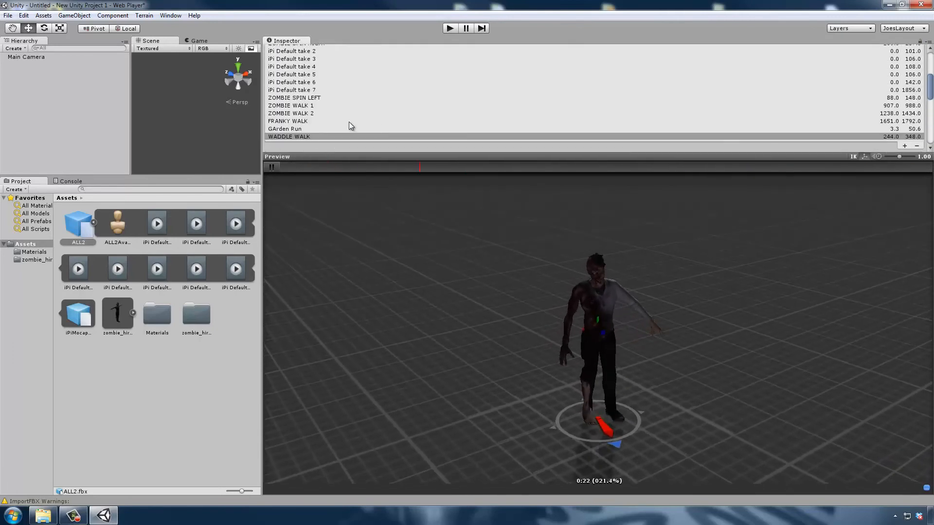
scroll(330, 110, down, 2)
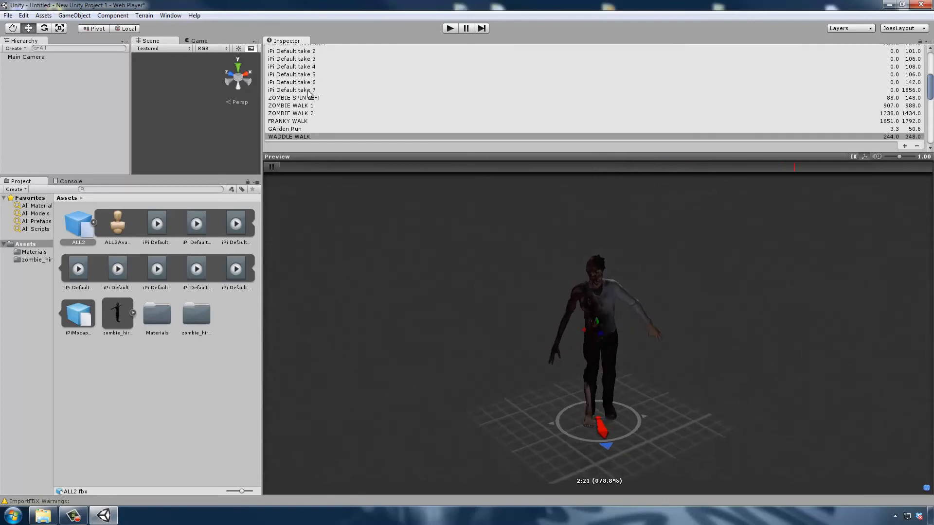
click(271, 167)
Scrub through the previews of iPi Default take 6, take 5 and take 4 to find the next usable motion.
click(303, 83)
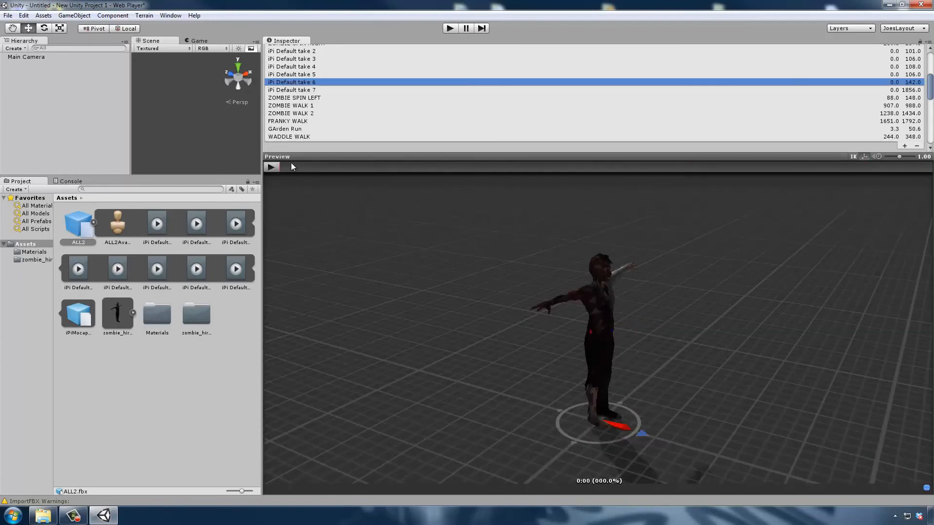
click(292, 166)
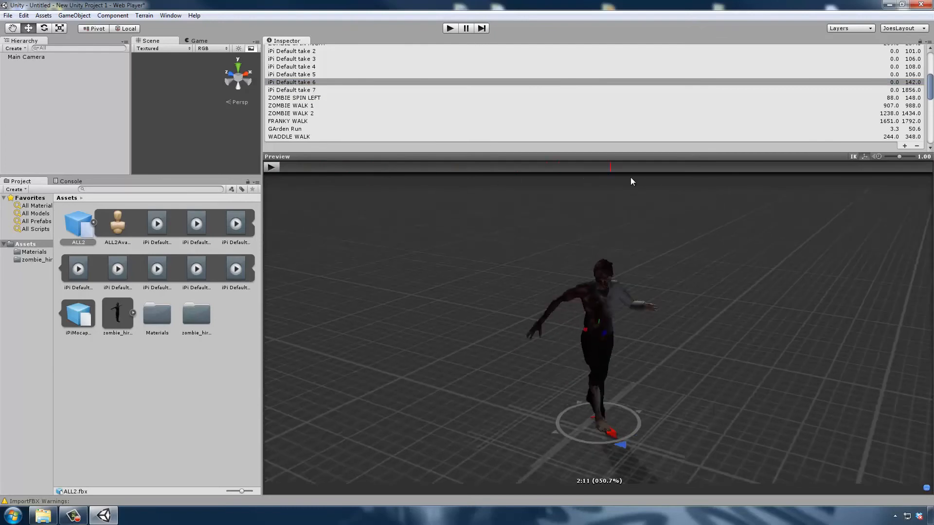
click(331, 75)
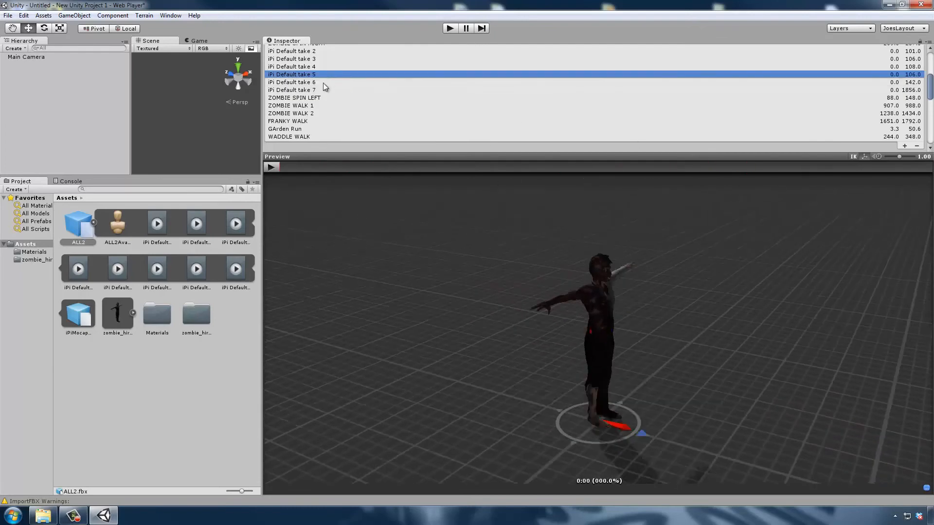
click(297, 165)
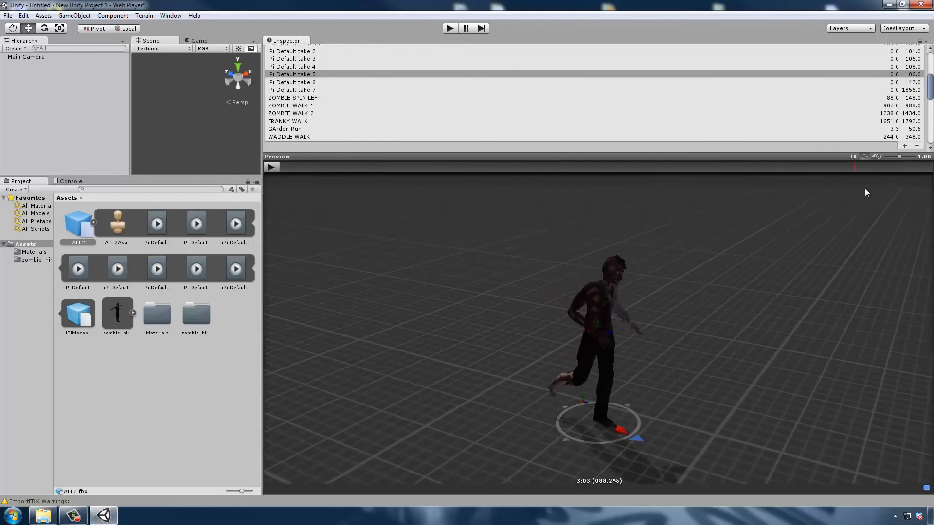
click(343, 66)
click(294, 167)
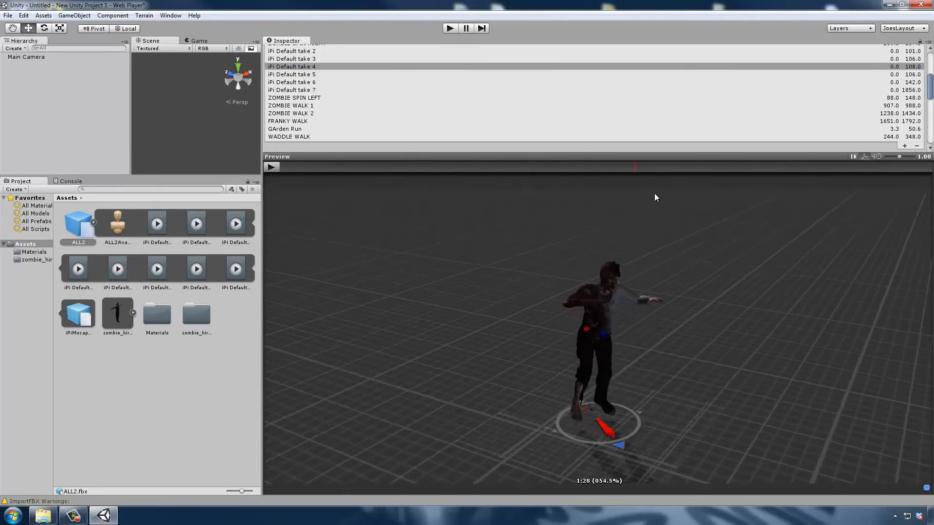
drag(859, 177, 816, 178)
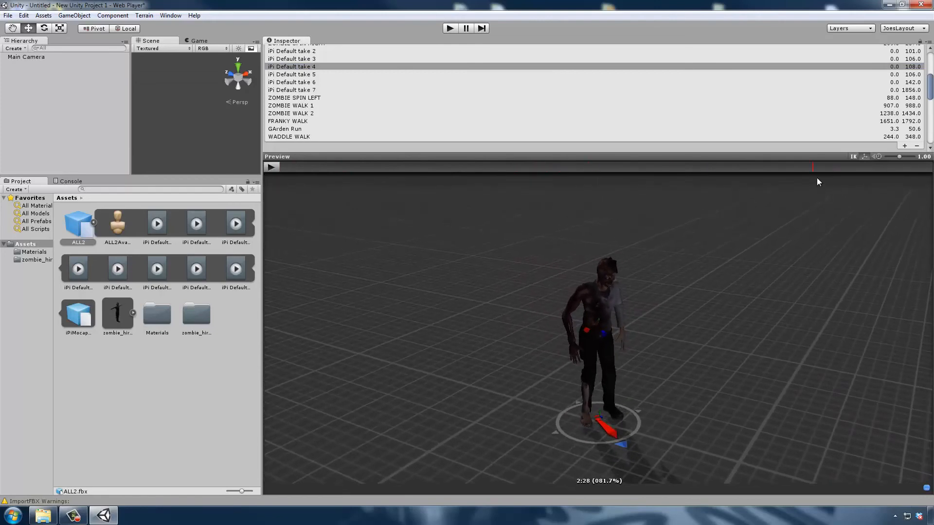
Add another animation clip and name it HOPPING ZOMBIE.
click(903, 146)
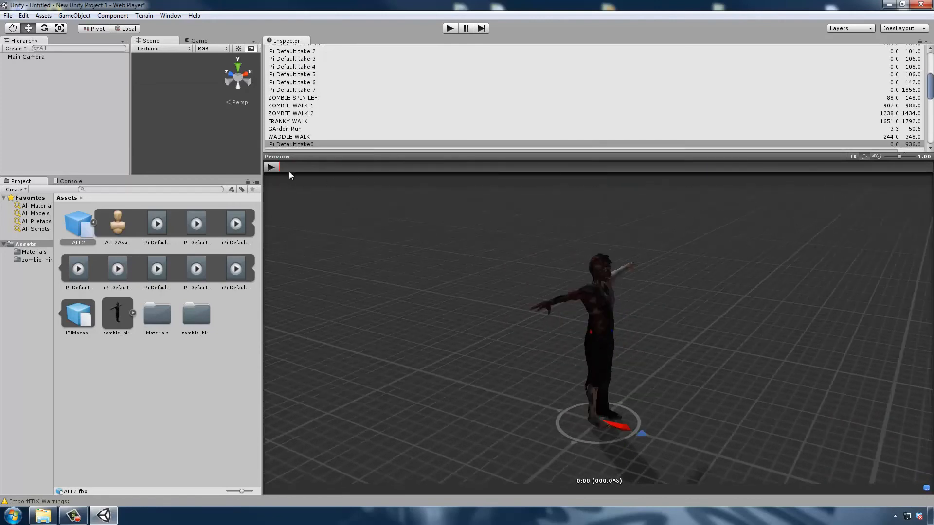
click(330, 112)
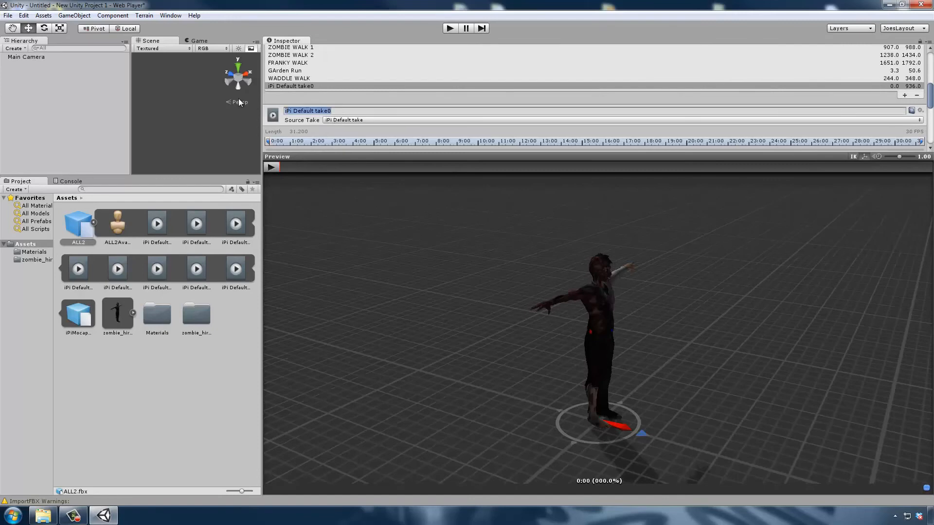
text(HOPPING ZOMBIE)
key(Return)
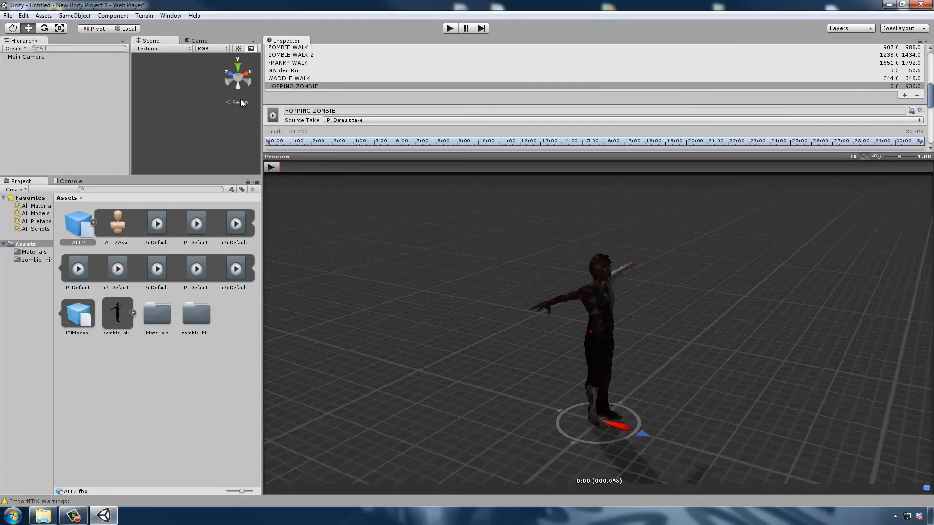
Set the new clip's source take to iPi Default take 4 and scrub its preview to check the hopping motion.
drag(333, 169, 511, 167)
scroll(380, 108, up, 3)
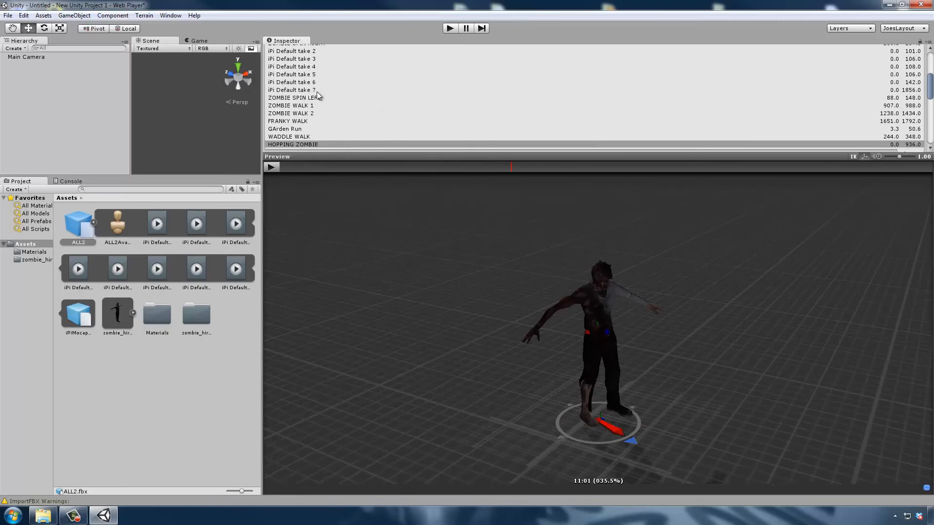
scroll(317, 92, down, 3)
click(349, 120)
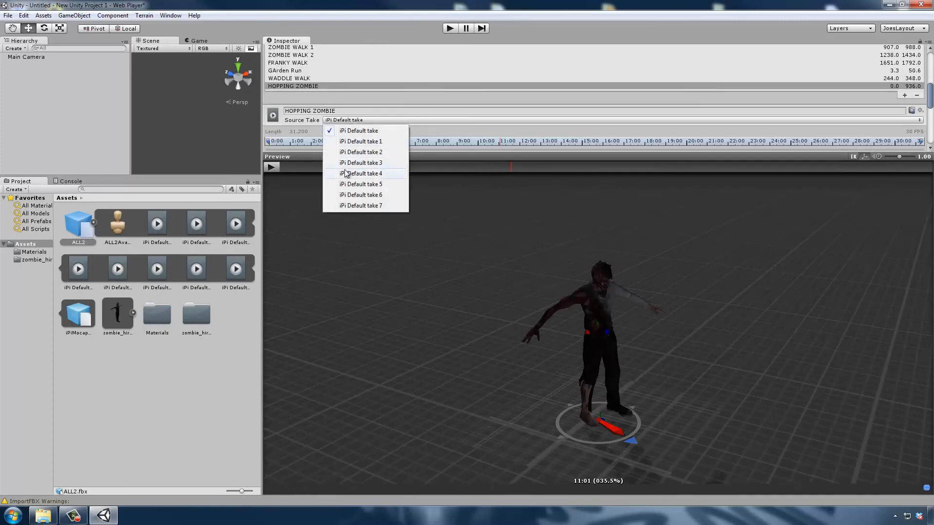
click(346, 174)
click(269, 167)
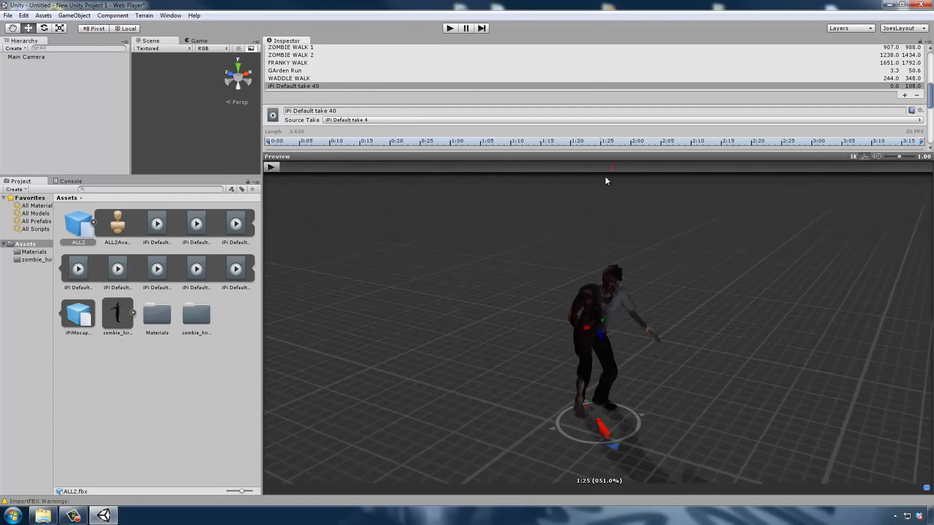
drag(456, 167, 503, 167)
Replace the default name of the clip sourced from iPi Default take 4 with HOPPING ZOMBIE.
click(397, 110)
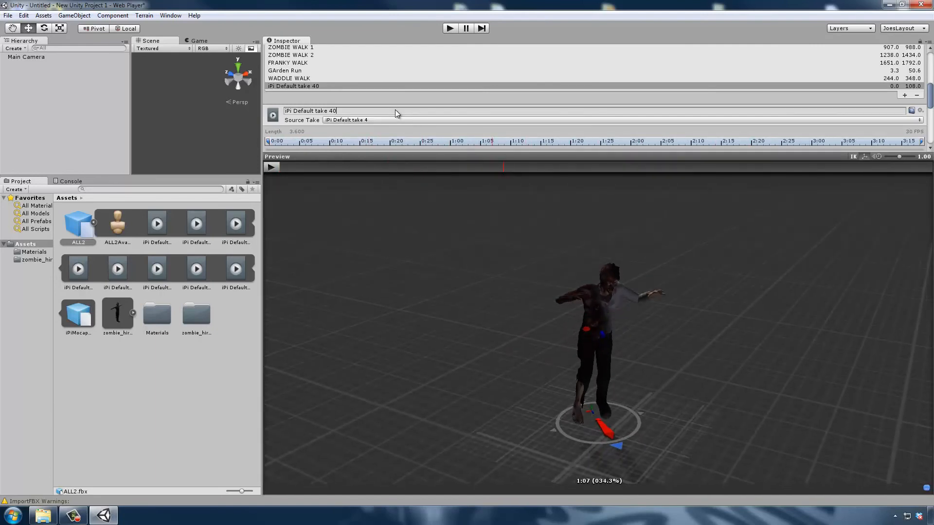
key(ctrl+a)
text(HO)
Trim the HOPPING ZOMBIE clip to start at frame 32.2 and end at frame 55.6.
click(412, 167)
drag(269, 143, 465, 137)
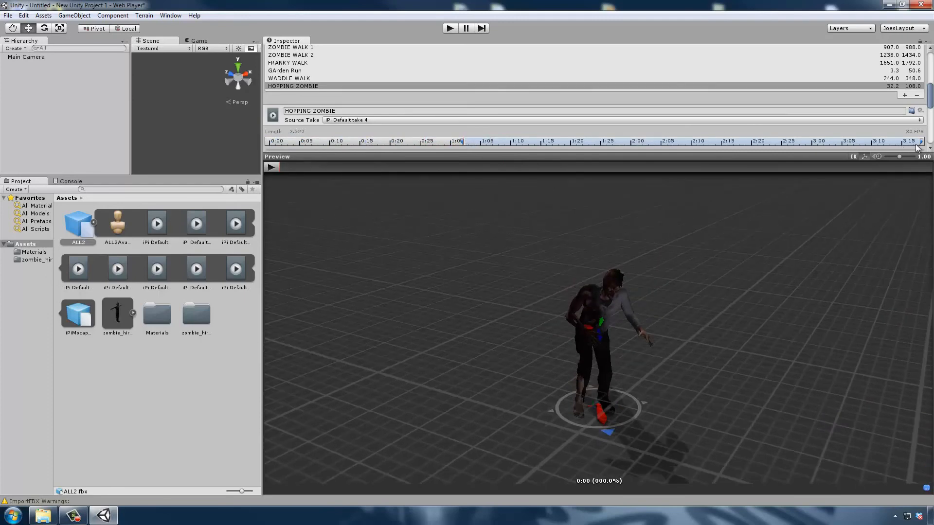
drag(922, 142, 647, 221)
scroll(658, 127, down, 3)
scroll(617, 102, up, 1)
drag(653, 84, 611, 90)
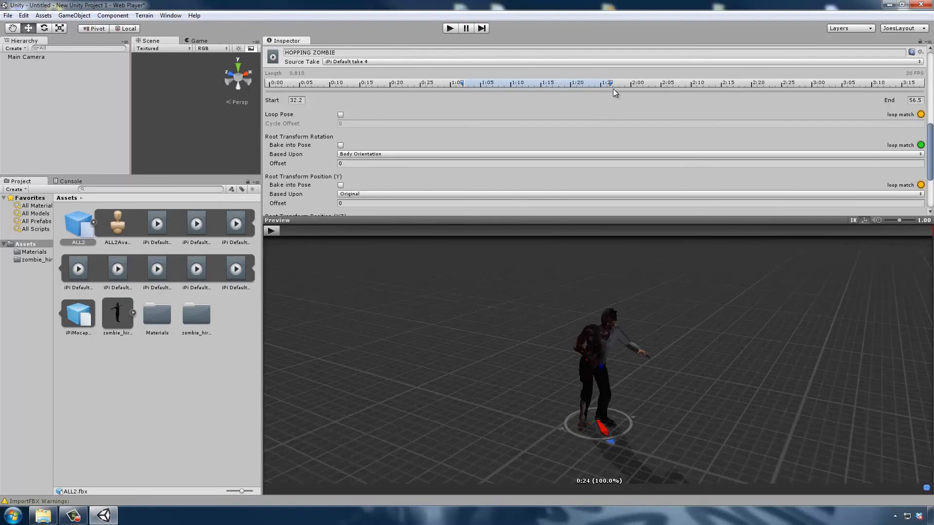
drag(612, 84, 598, 88)
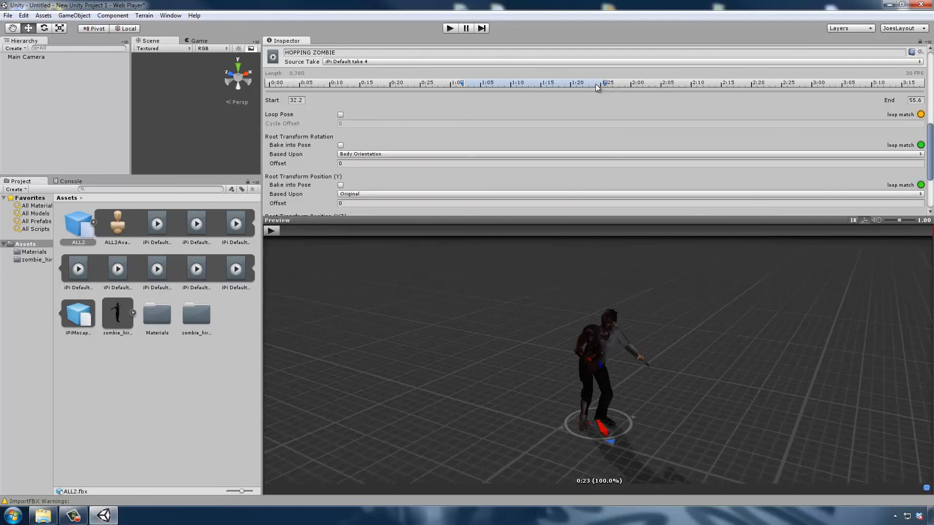
Play the HOPPING ZOMBIE preview, enable Loop Pose and view the looping hop from other angles.
click(272, 231)
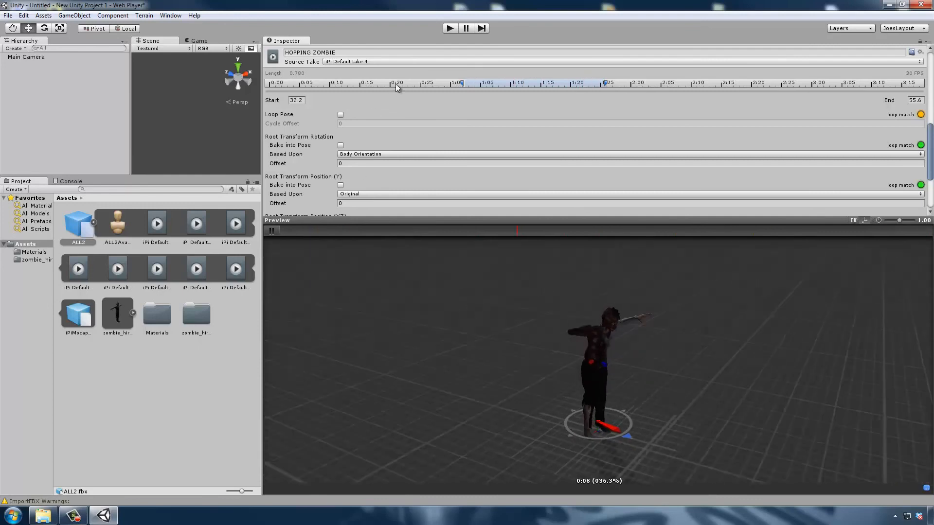
click(341, 115)
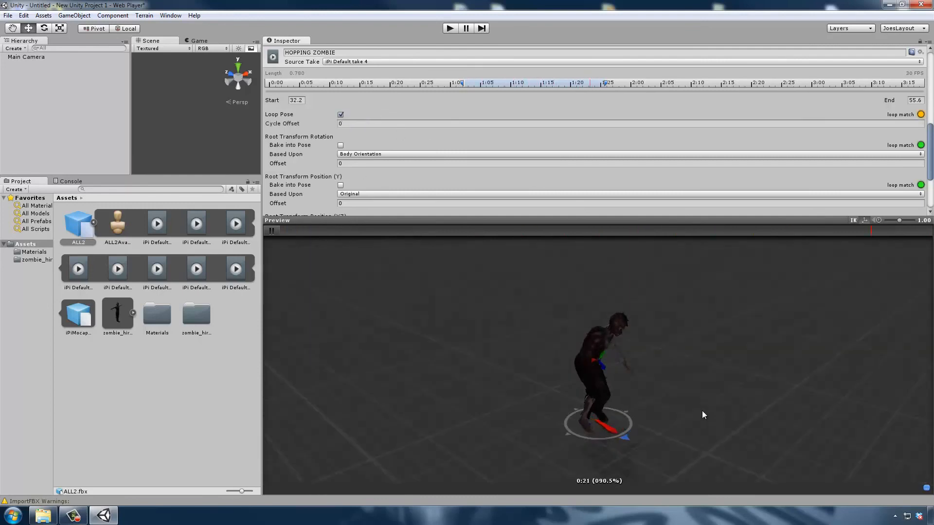
drag(702, 411, 612, 391)
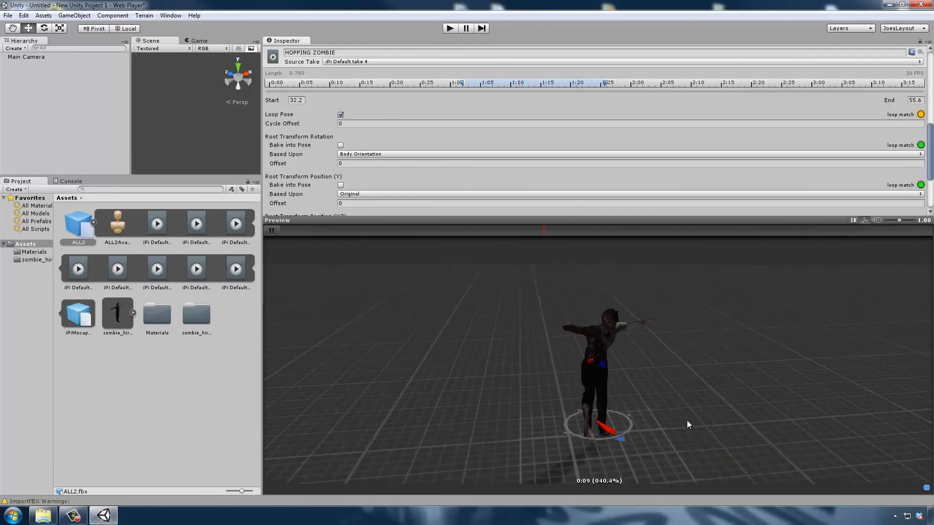
drag(722, 409, 633, 413)
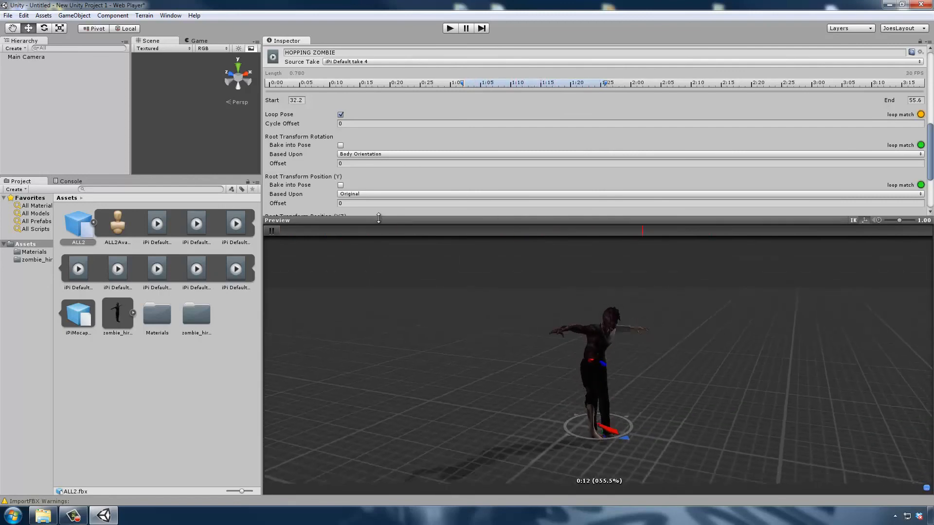
Shrink the preview area to review the full list of clips, and view the hopping zombie from the front.
drag(378, 218, 379, 299)
scroll(401, 123, up, 5)
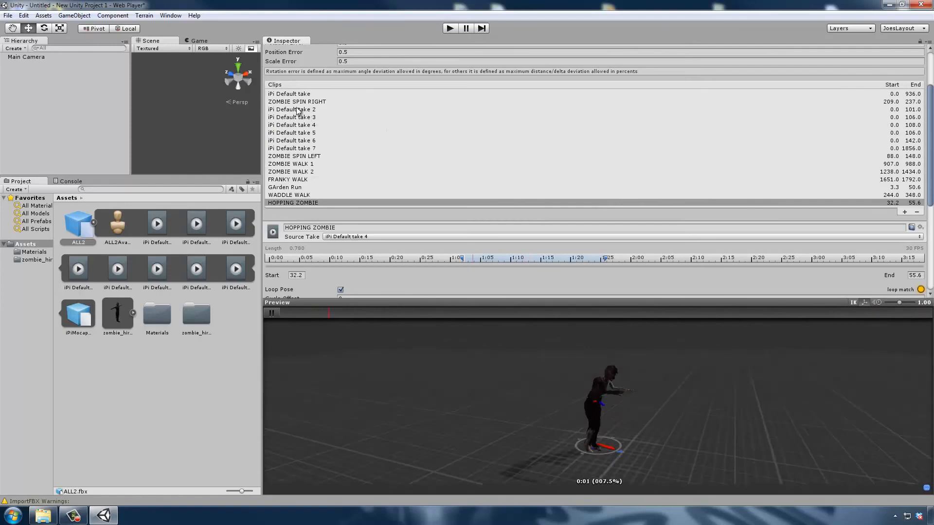
scroll(368, 147, up, 3)
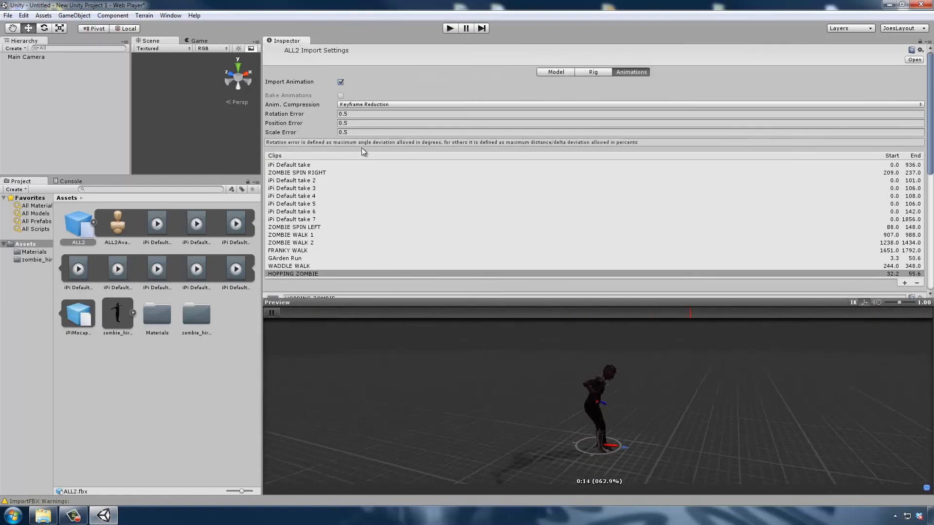
scroll(374, 153, down, 3)
drag(702, 382, 569, 384)
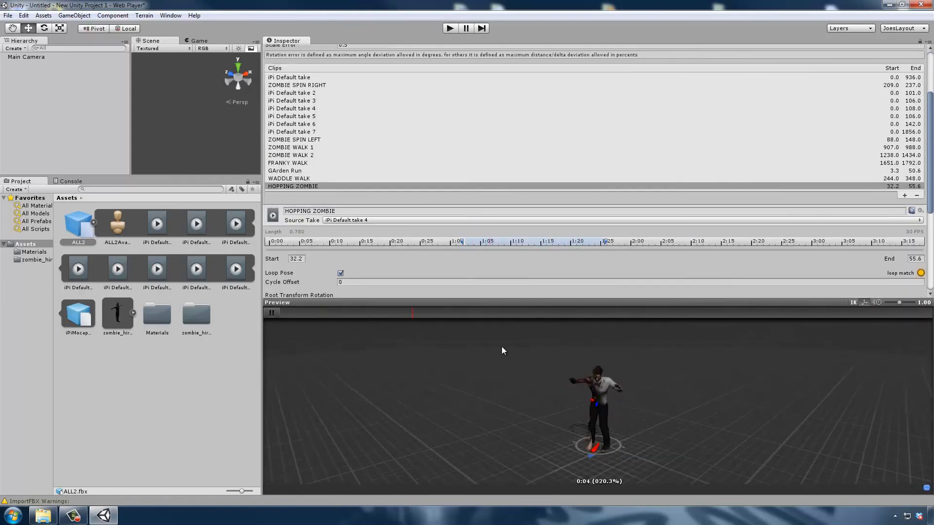
Collapse the ALL2 asset's contents, widen the Inspector and enlarge the preview for a larger view of the hopping zombie.
click(93, 223)
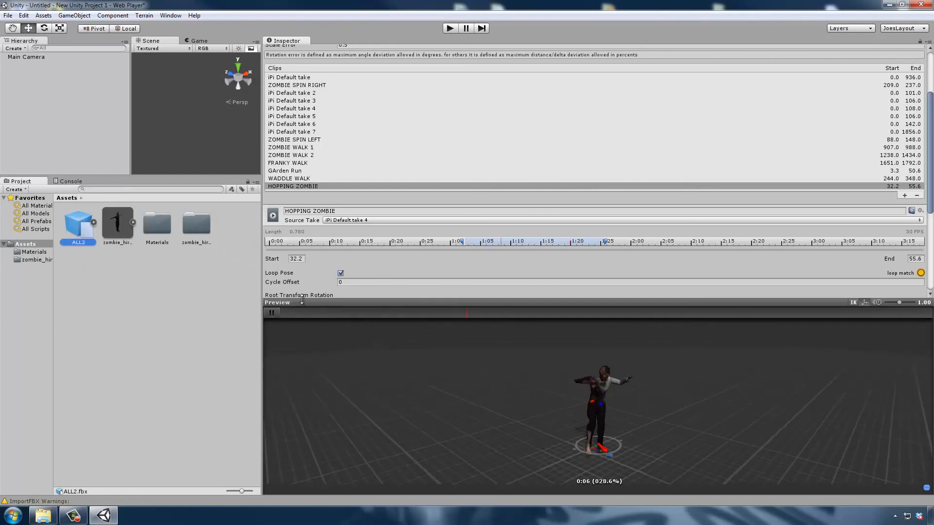
drag(301, 299, 323, 205)
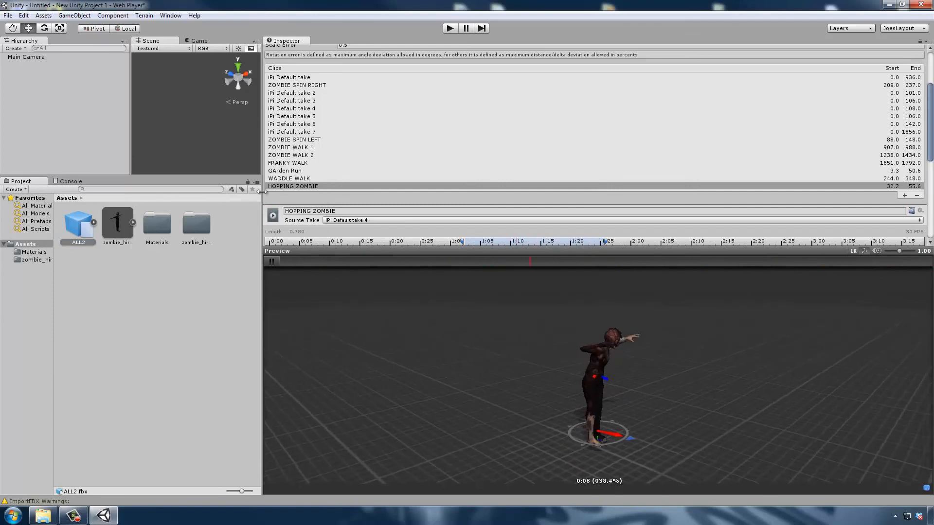
drag(261, 191, 197, 192)
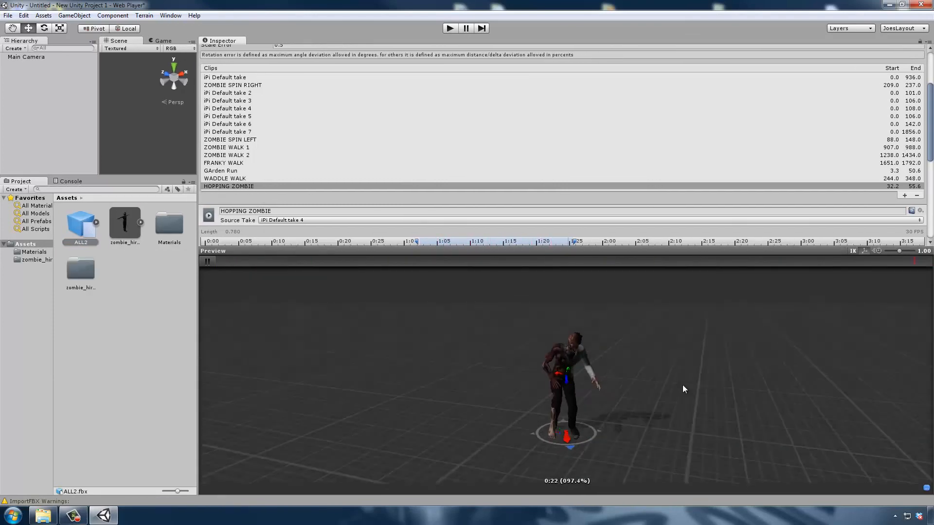
drag(683, 385, 730, 373)
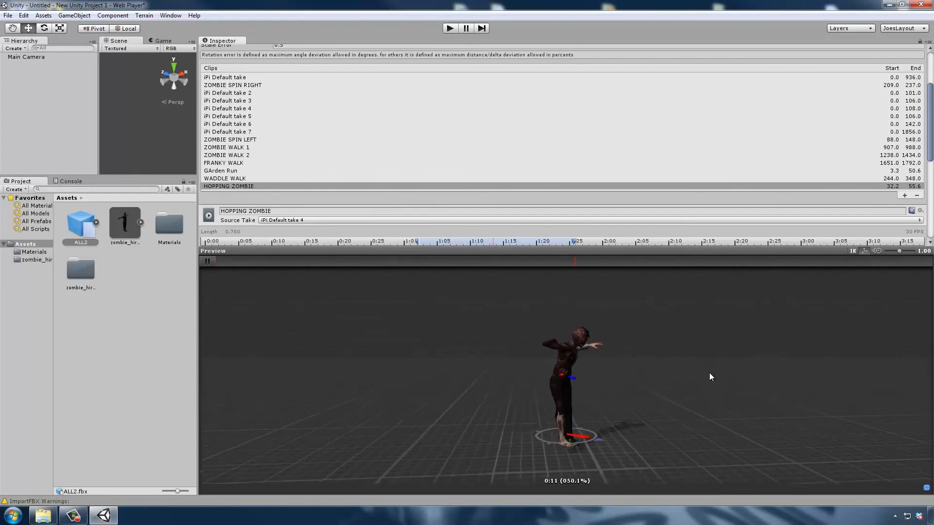
drag(554, 248, 555, 167)
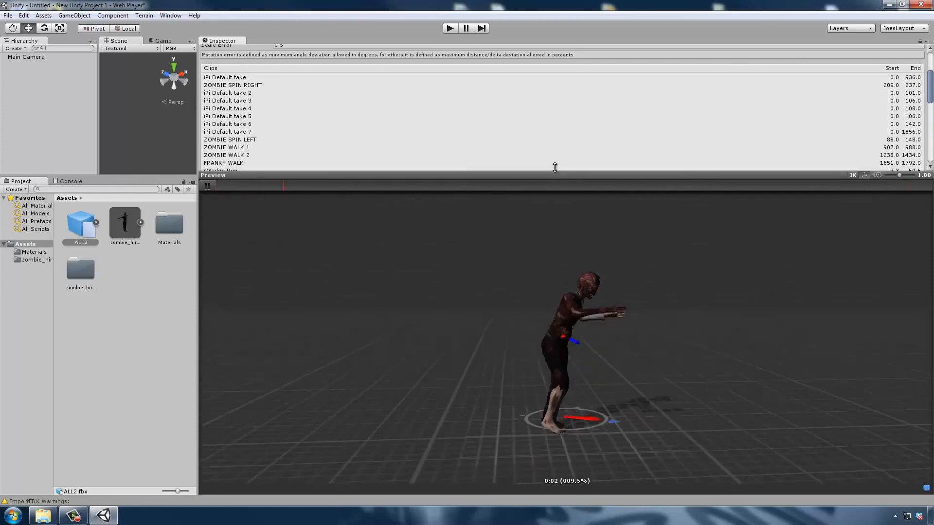